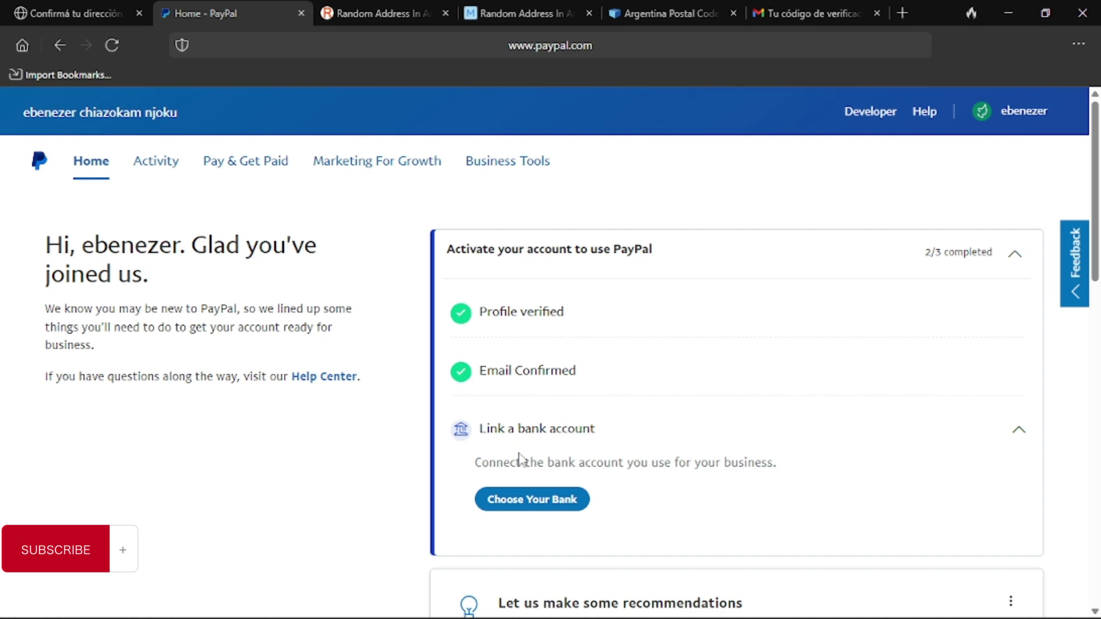
# - Open the phone number settings from the login and security section of the account's profile settings
pyautogui.scroll(-12, 518, 459)
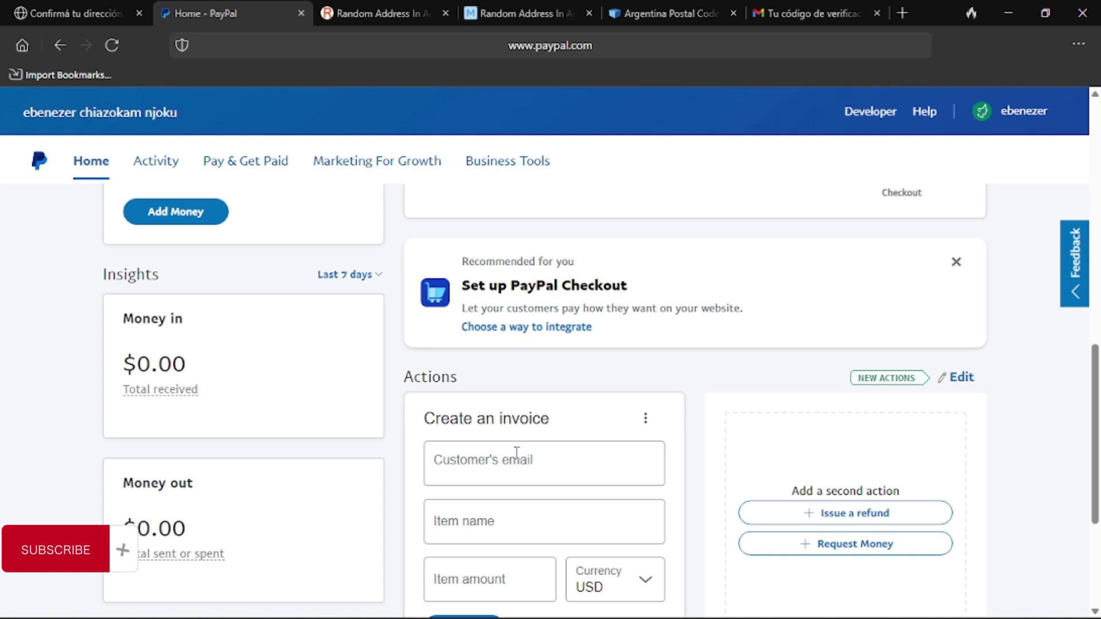
pyautogui.scroll(12, 516, 453)
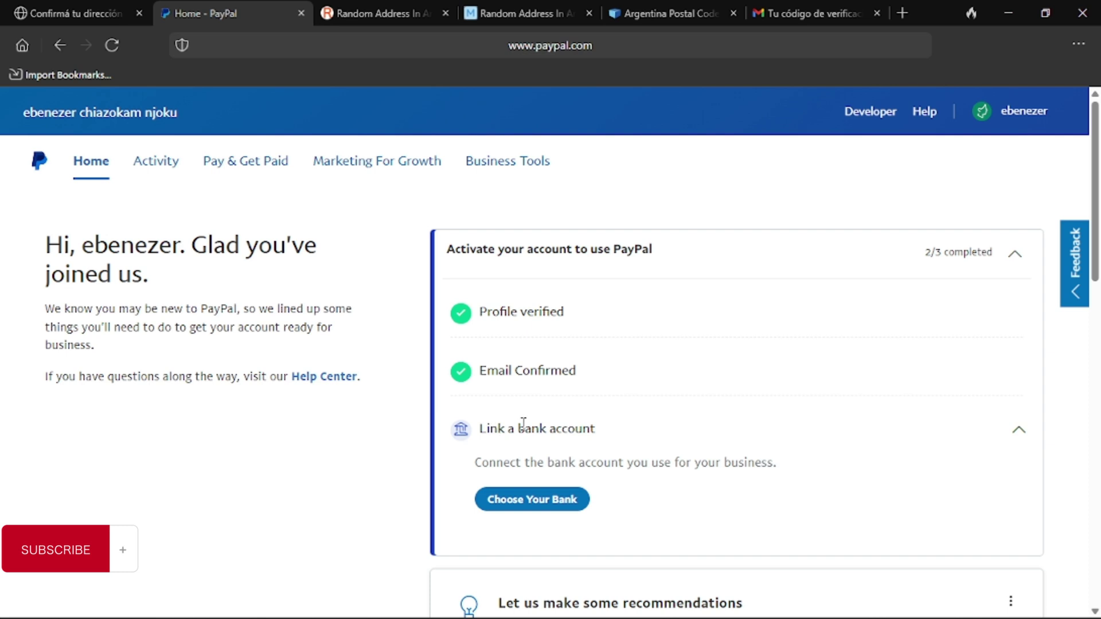
pyautogui.click(1010, 115)
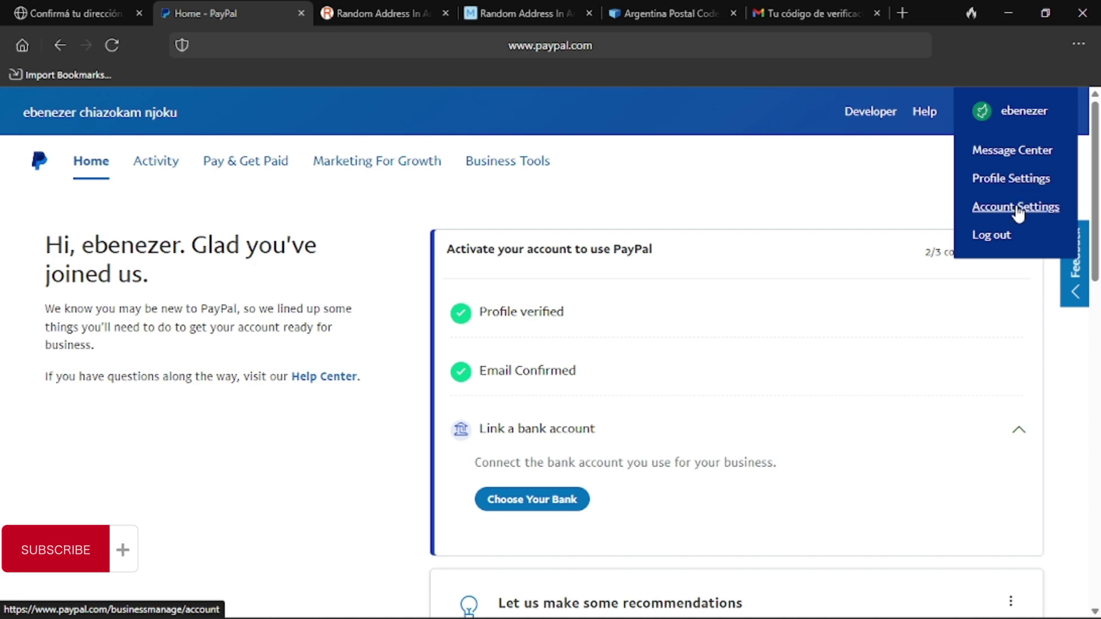
pyautogui.click(997, 182)
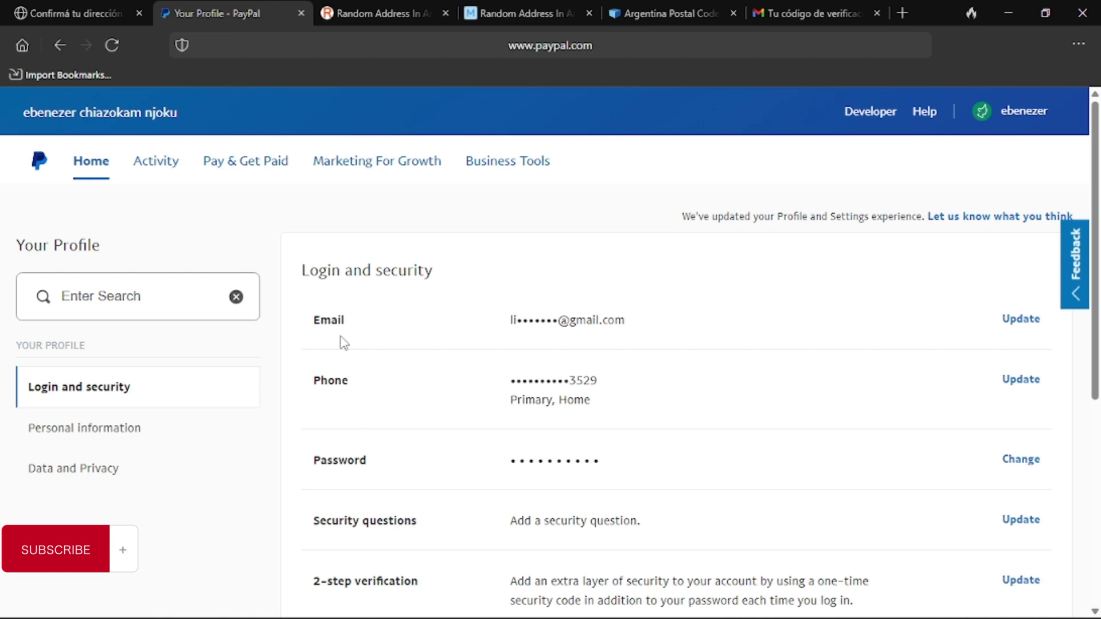
pyautogui.scroll(-3, 346, 324)
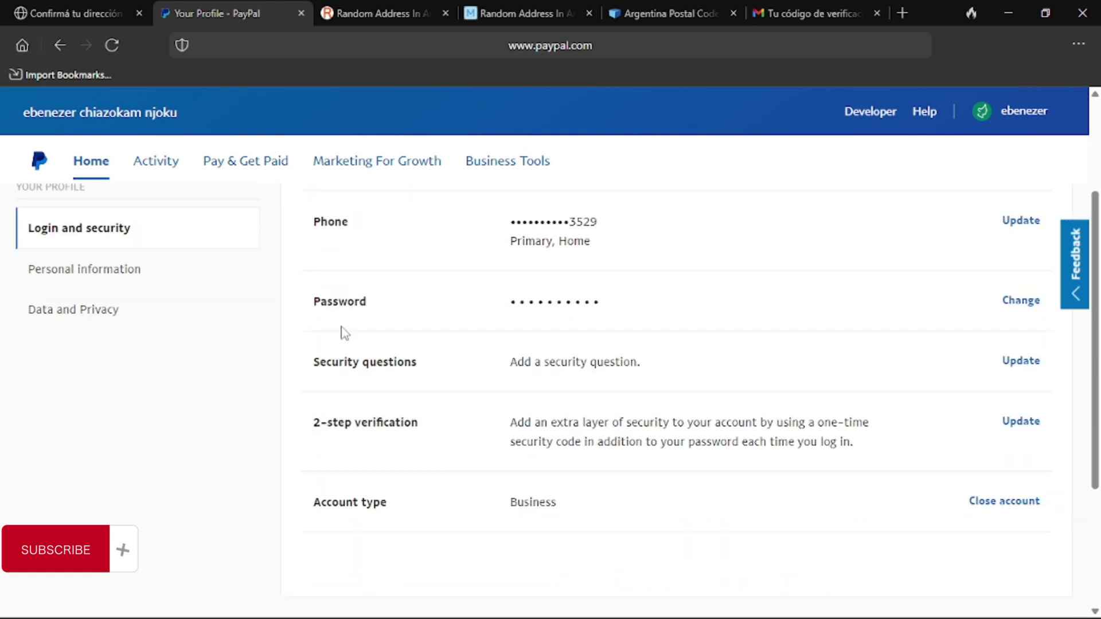
pyautogui.scroll(3, 344, 333)
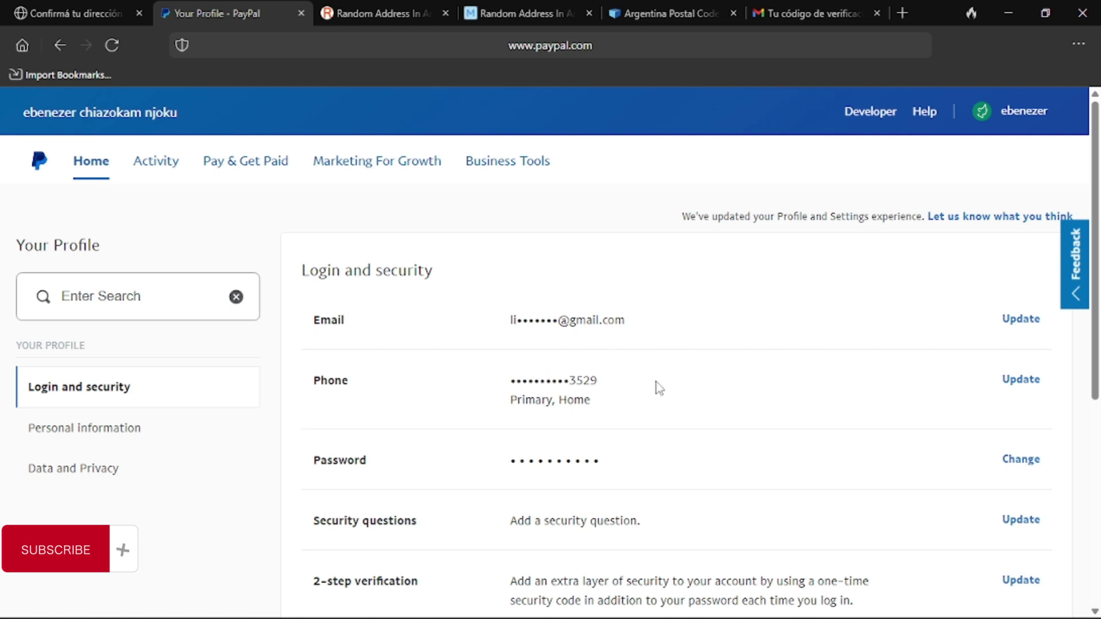
pyautogui.scroll(-1, 661, 403)
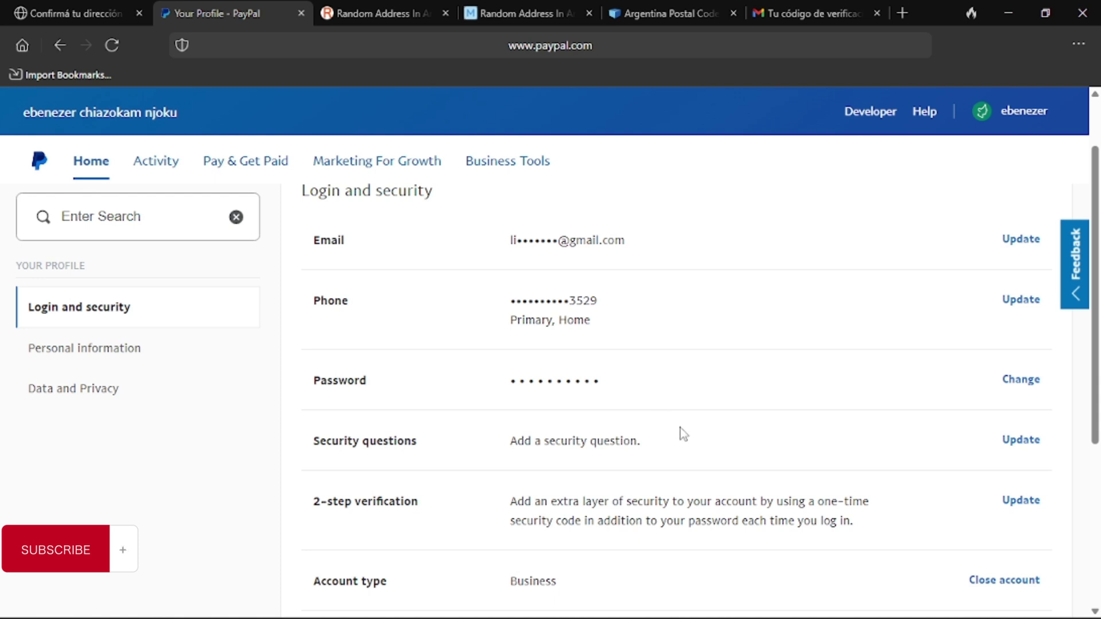
pyautogui.scroll(1, 694, 430)
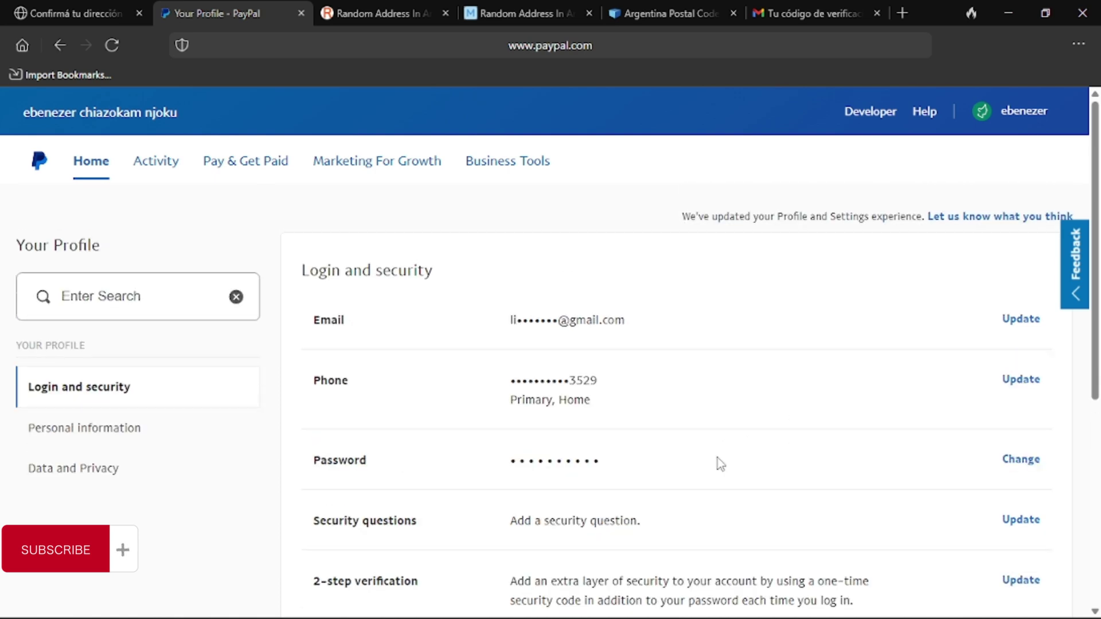
pyautogui.click(1009, 385)
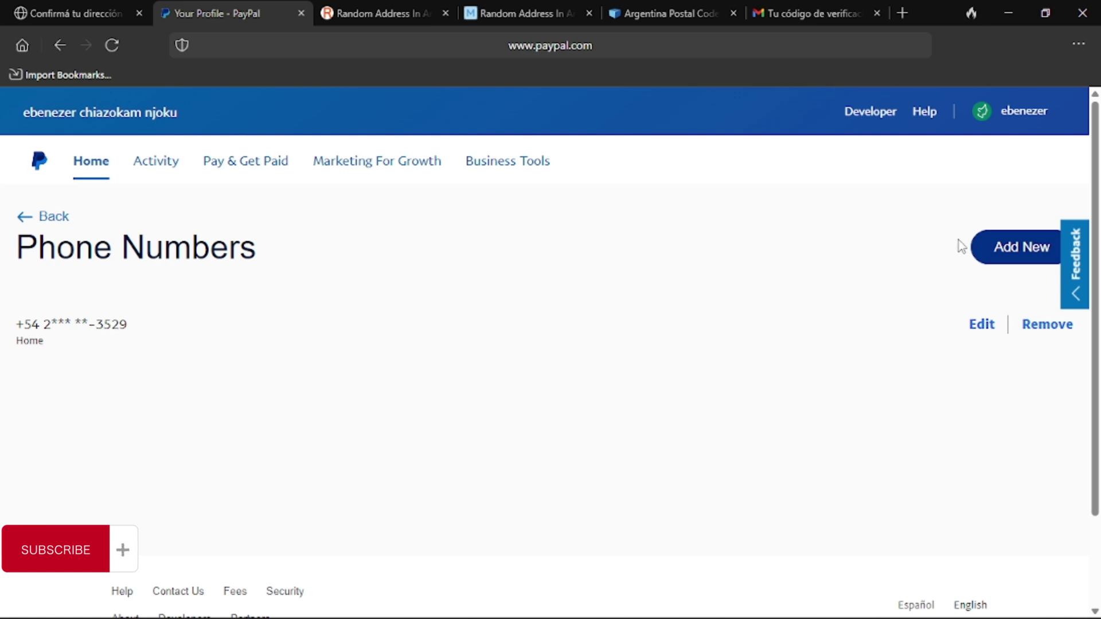
# - Start adding a new phone number with type Mobile and country code 234(NG) - Nigeria
pyautogui.click(985, 253)
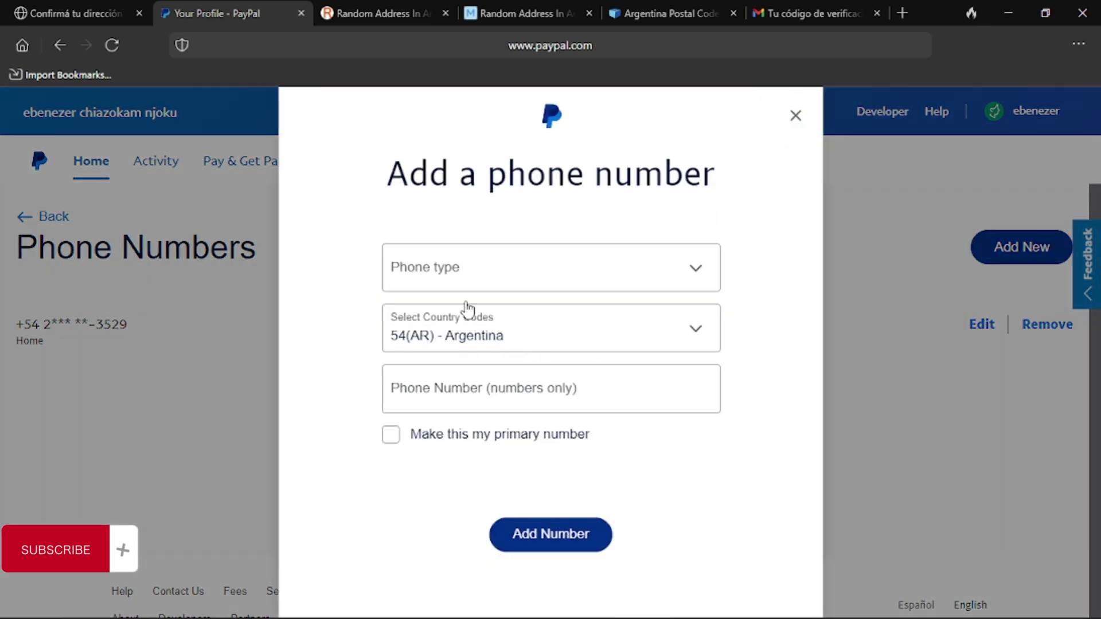
pyautogui.click(478, 276)
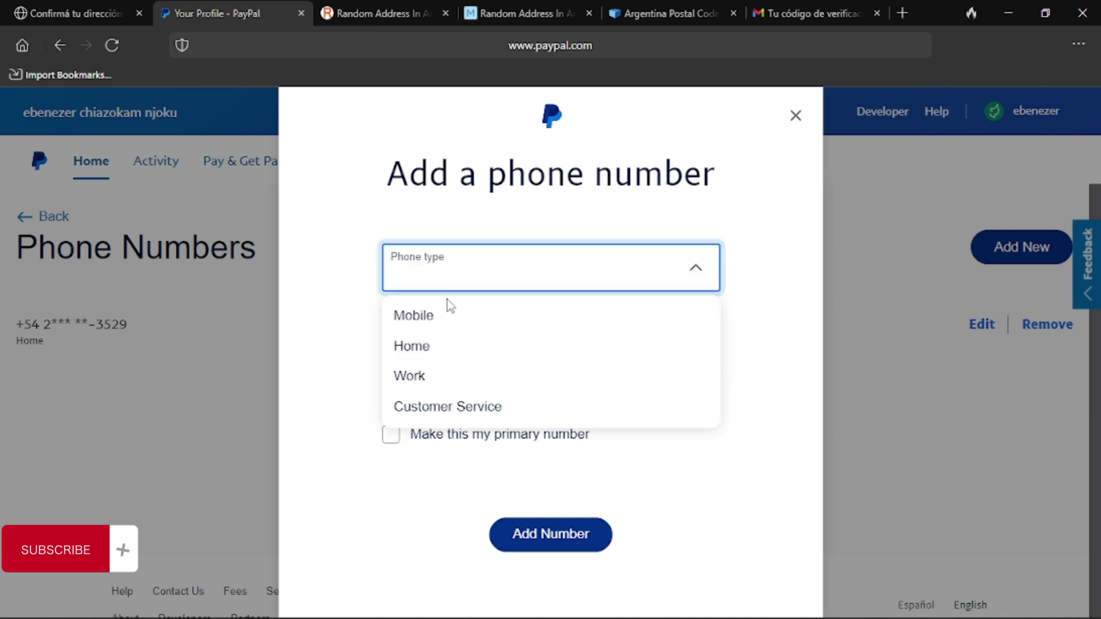
pyautogui.click(434, 325)
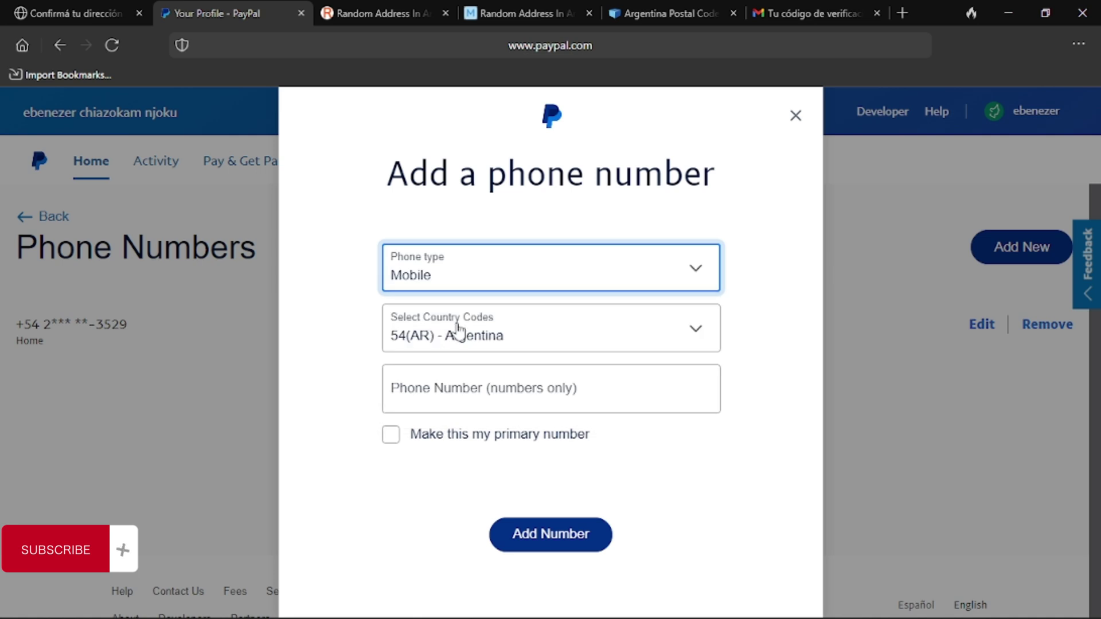
pyautogui.click(456, 329)
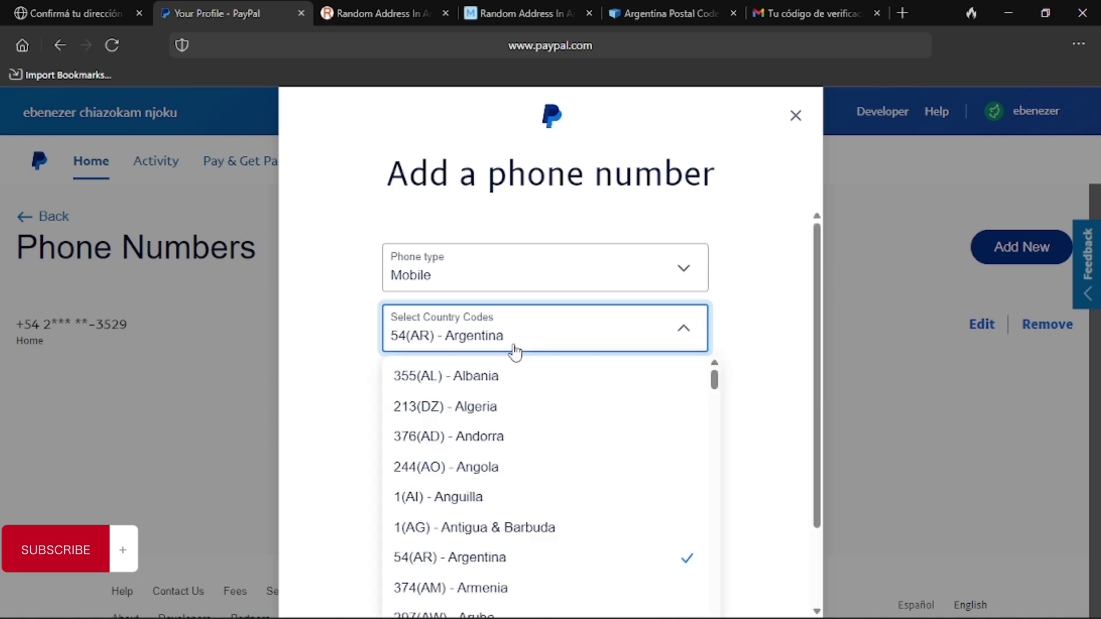
pyautogui.scroll(-10, 519, 390)
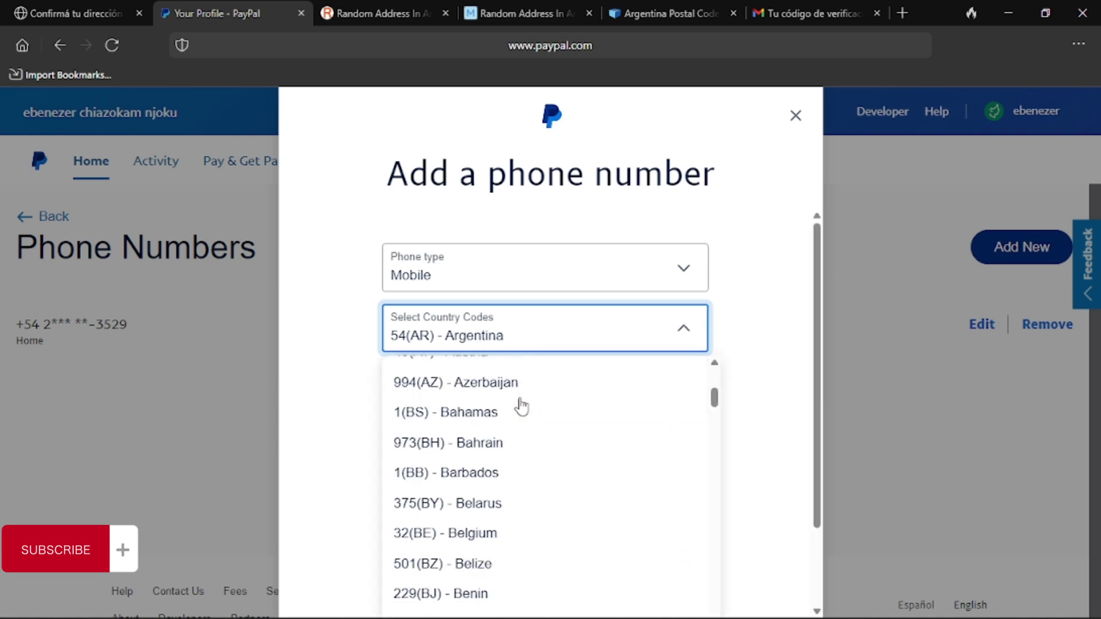
pyautogui.scroll(-20, 521, 406)
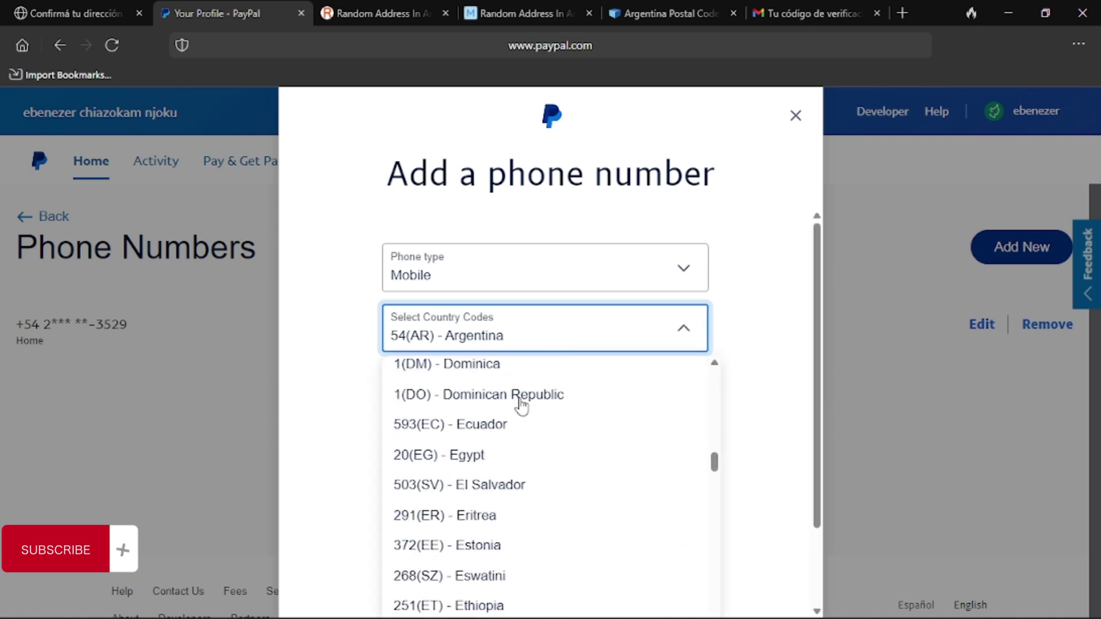
pyautogui.scroll(-20, 520, 406)
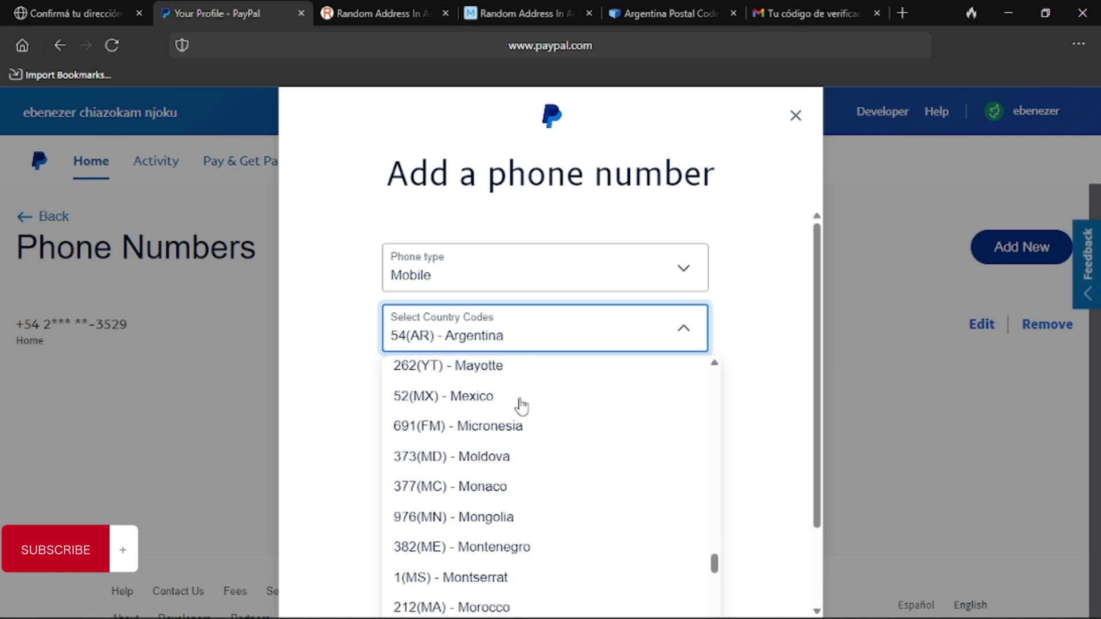
pyautogui.scroll(-6, 519, 404)
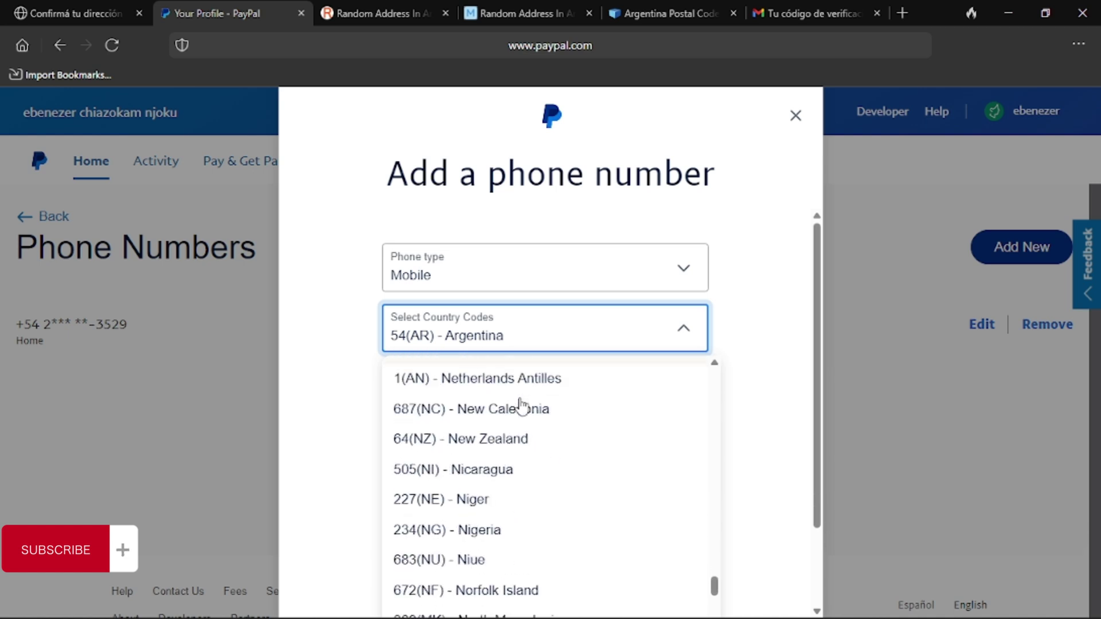
pyautogui.click(489, 527)
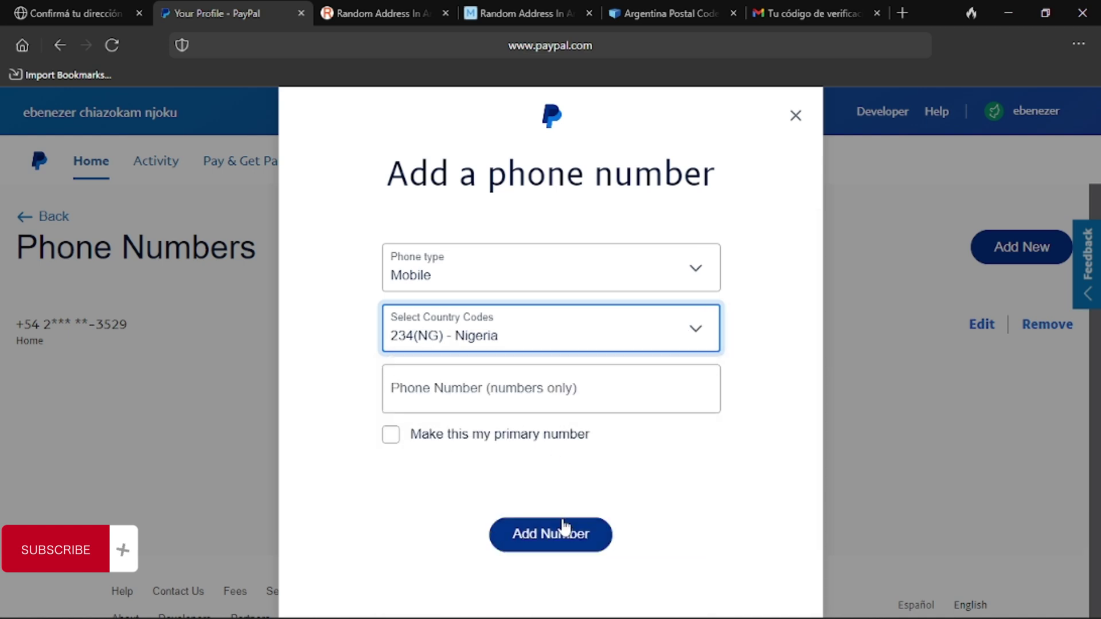
# - Enter the phone number, make it the primary number and try to add it
pyautogui.click(594, 402)
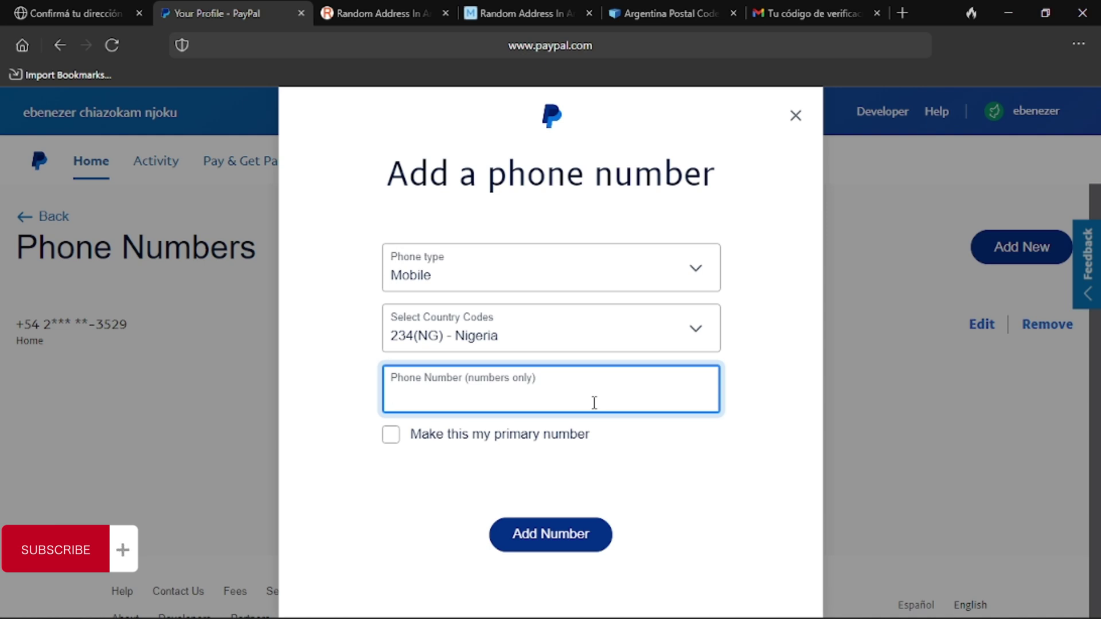
pyautogui.hotkey('ctrl', 'v')
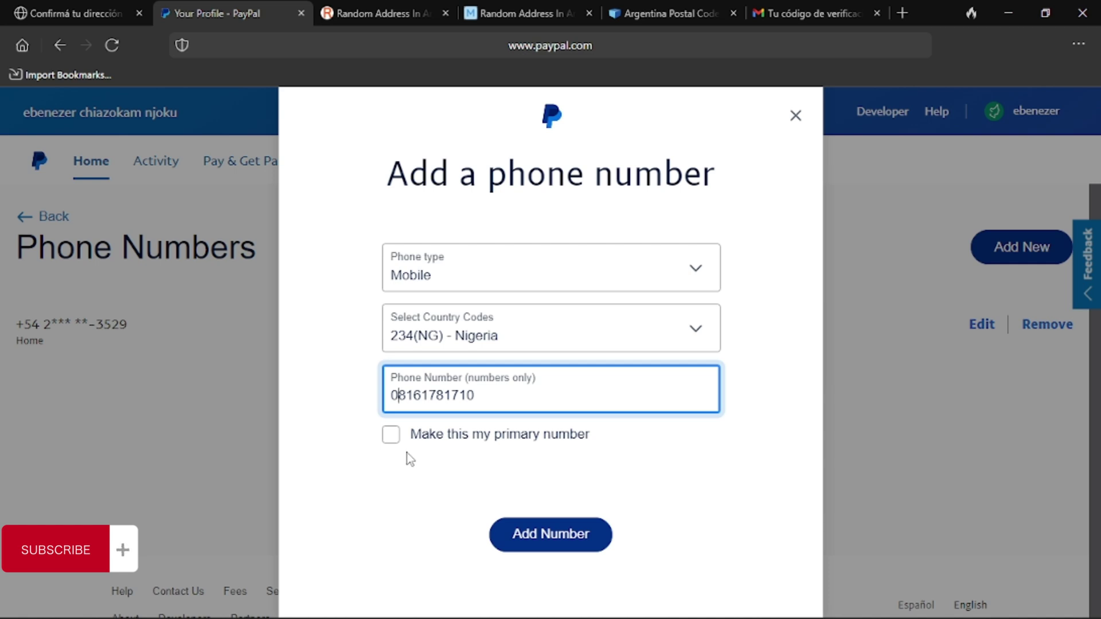
pyautogui.click(390, 437)
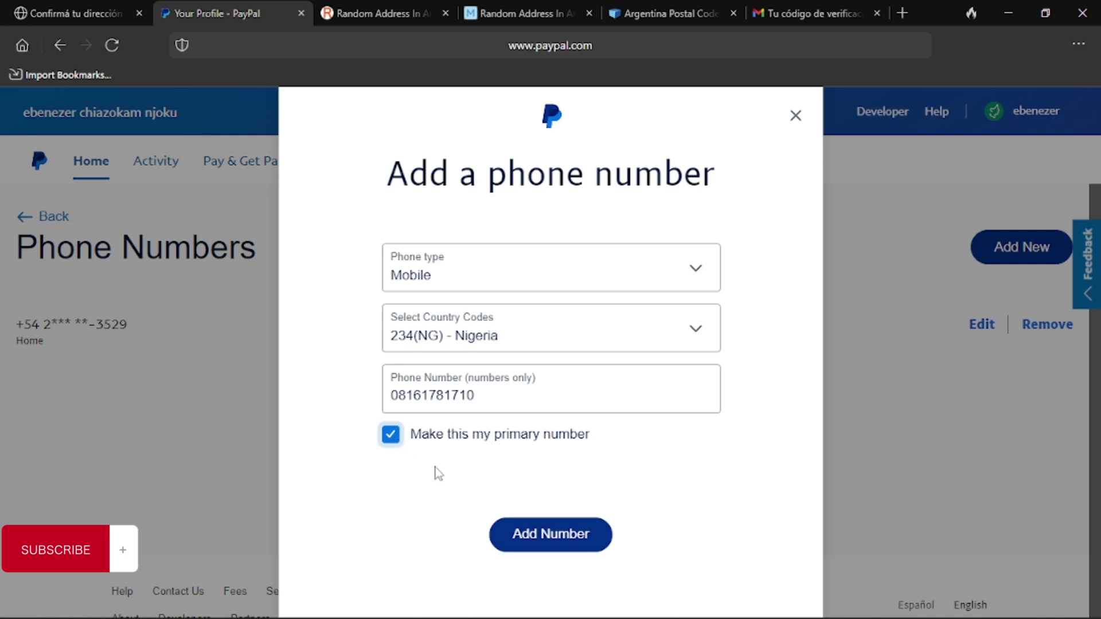
pyautogui.click(519, 536)
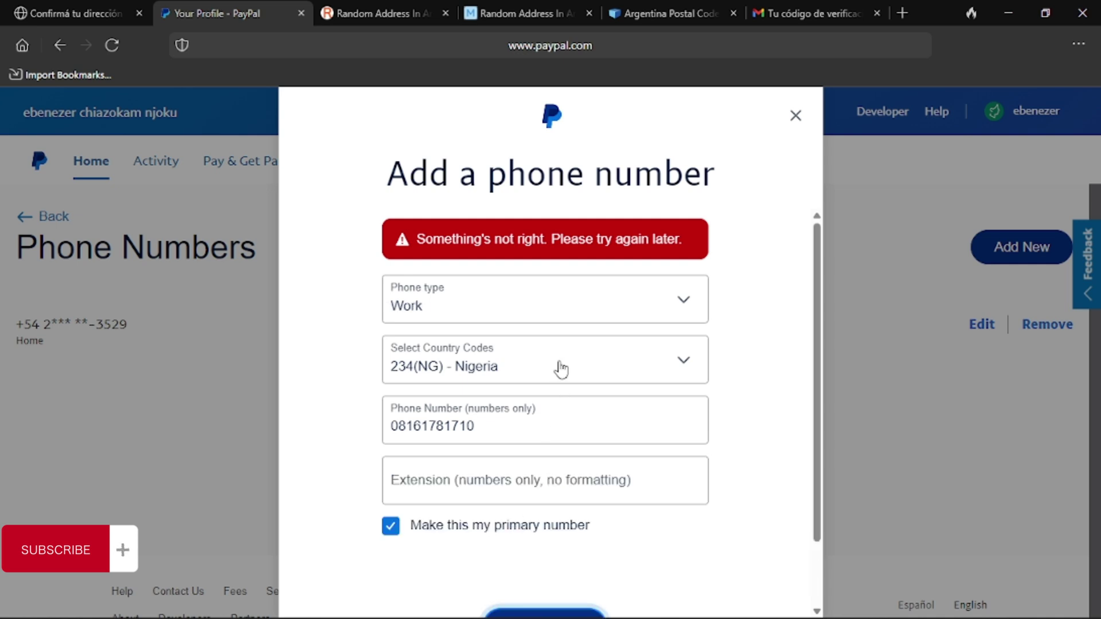
# - Remove the leading zero from the phone number and submit the new primary number again
pyautogui.click(406, 421)
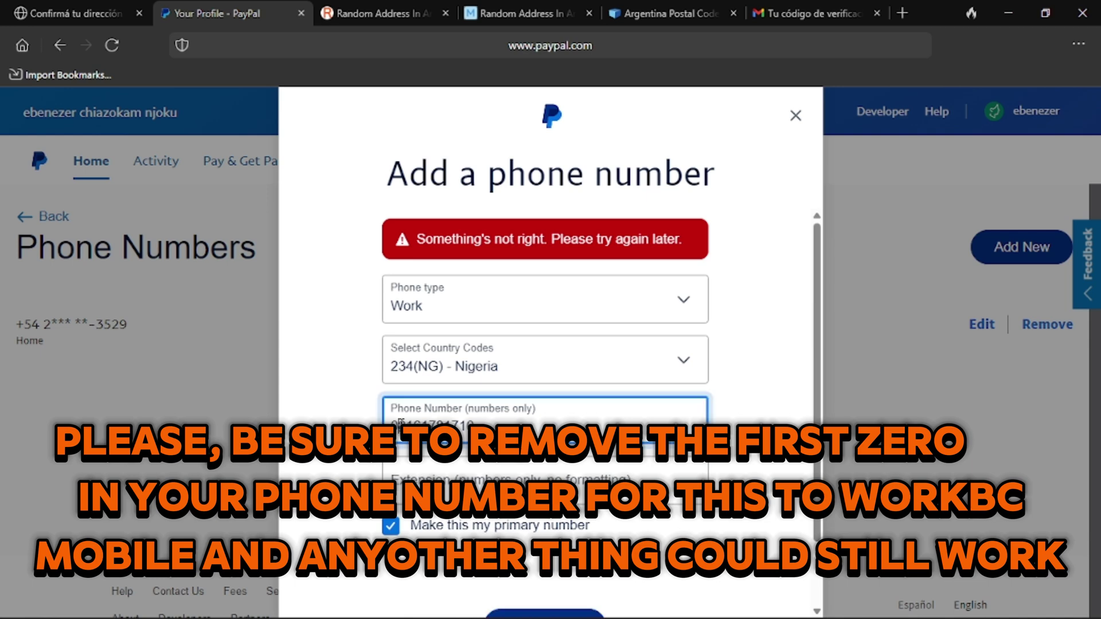
pyautogui.press('BackSpace')
pyautogui.scroll(-2, 545, 344)
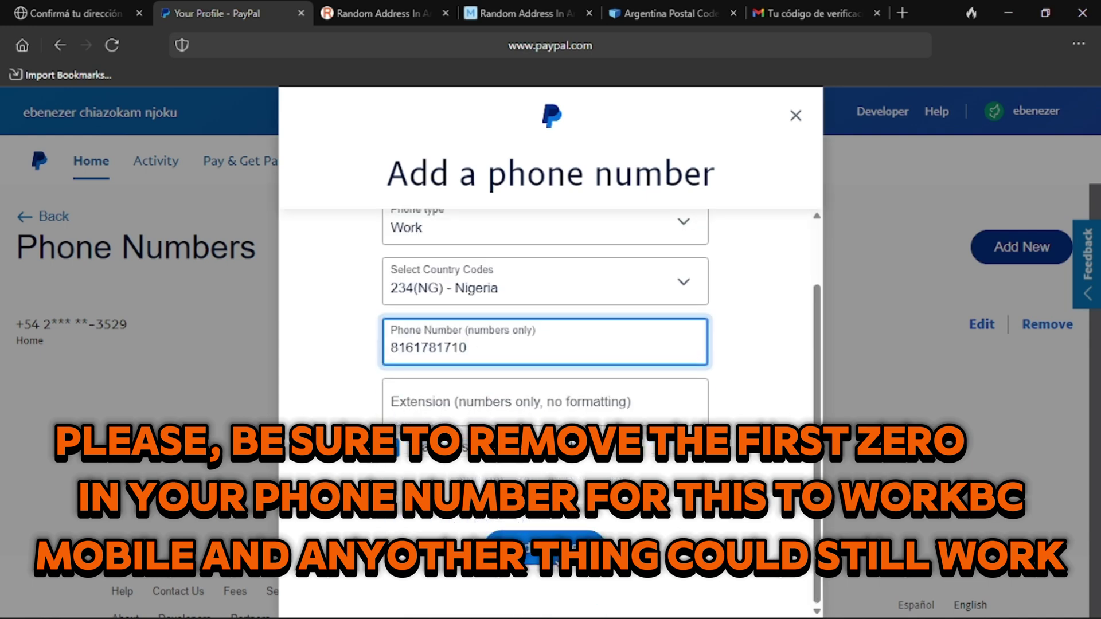
pyautogui.click(558, 549)
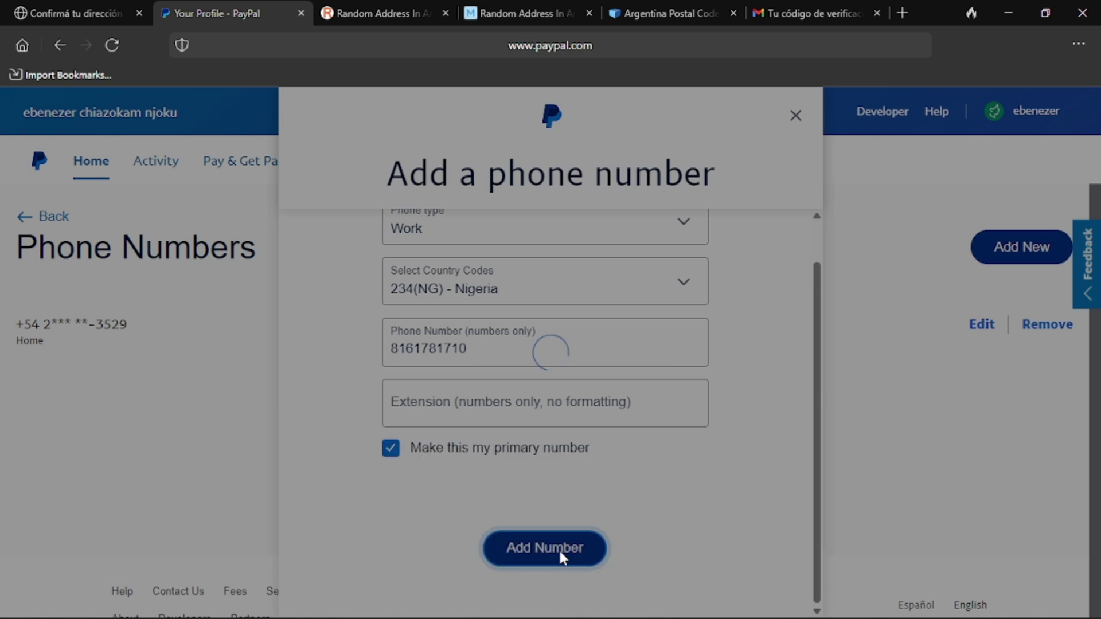
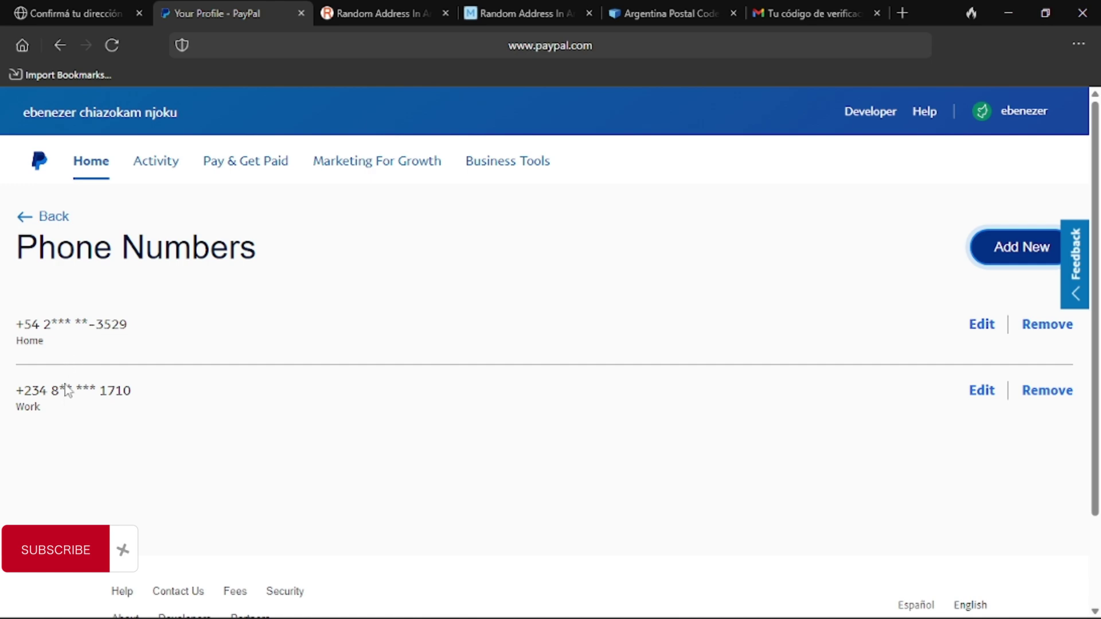
pyautogui.click(983, 396)
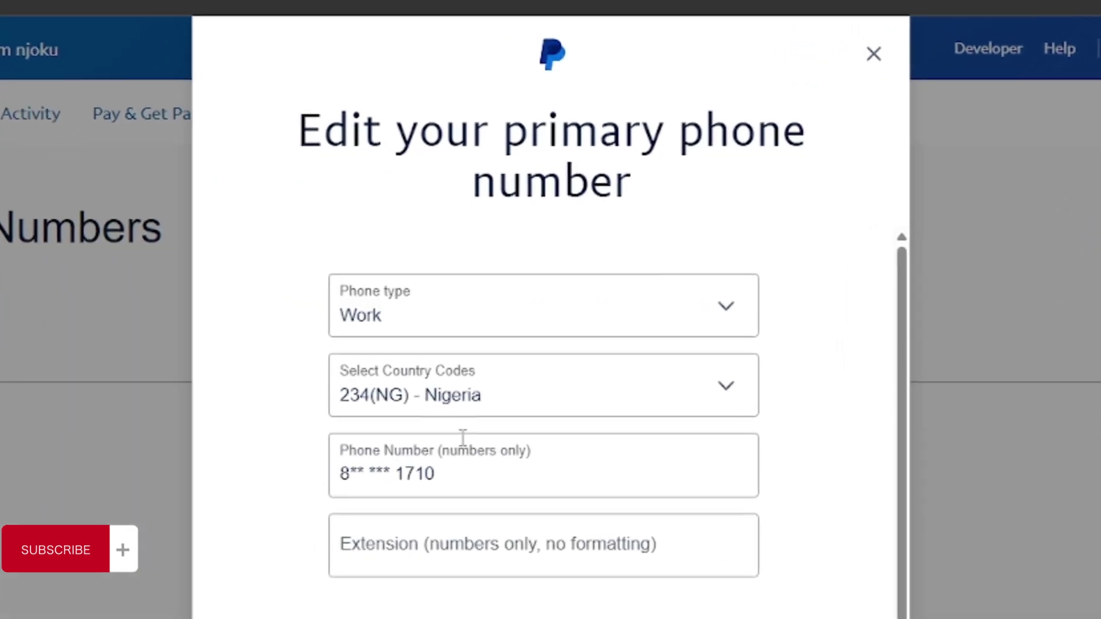
pyautogui.press('m')
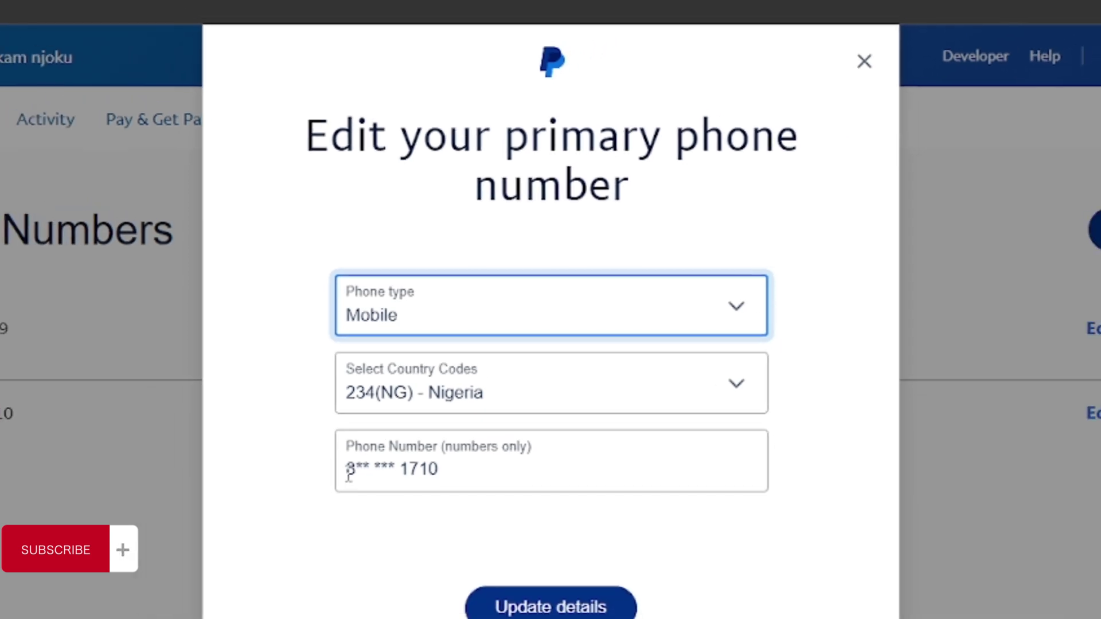
pyautogui.press('Escape')
pyautogui.scroll(-3, 523, 477)
pyautogui.scroll(3, 677, 447)
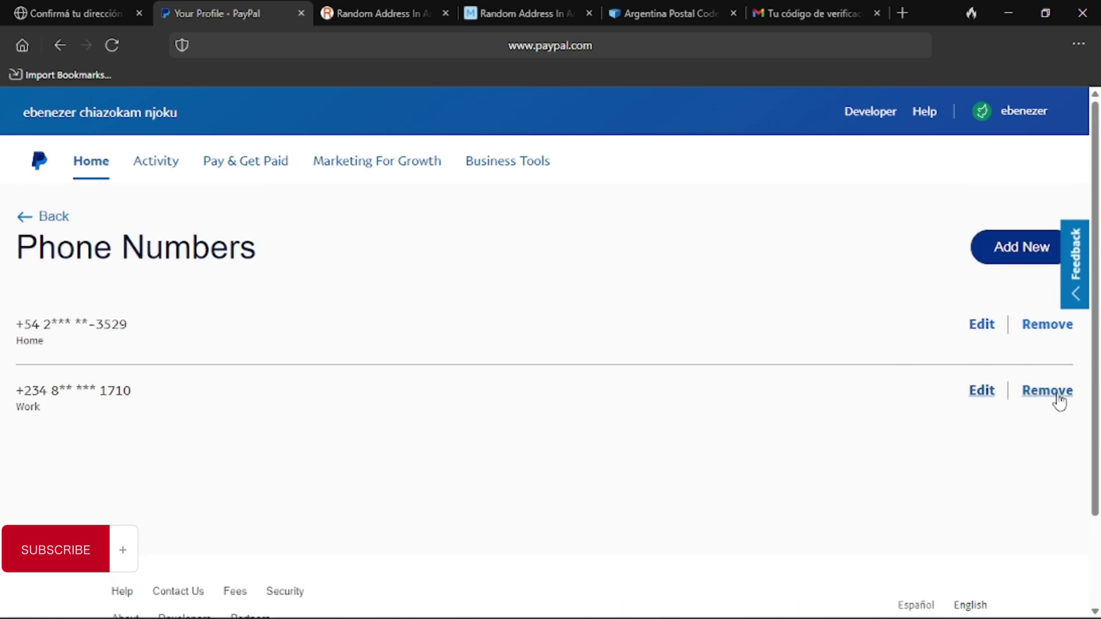
# - Remove the Argentine (+54) home phone number from the account and return to the home page
pyautogui.click(1032, 326)
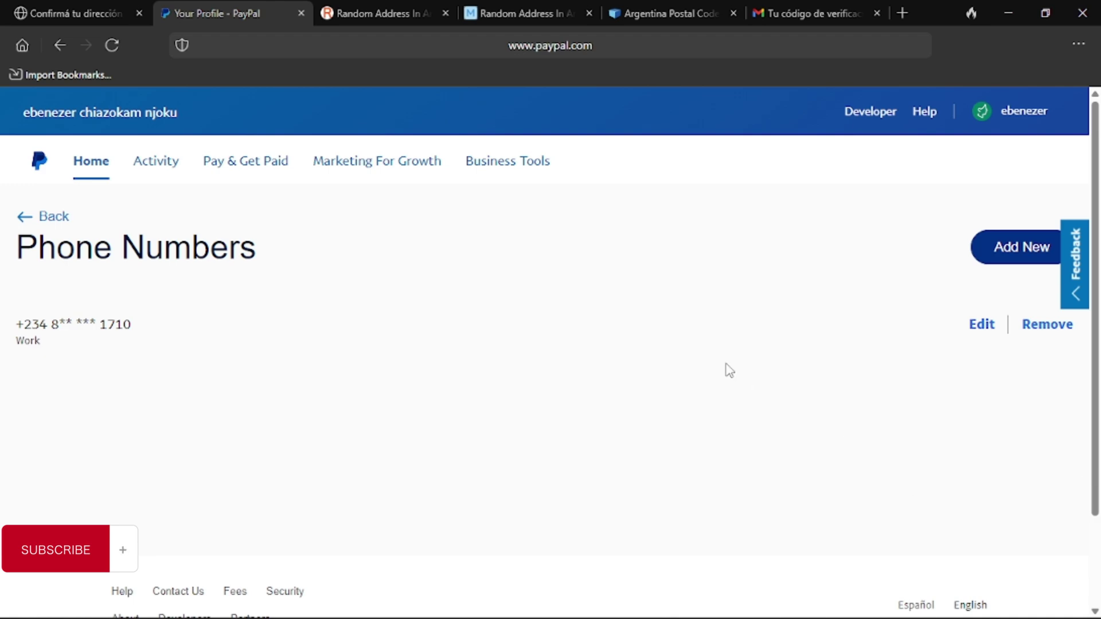
pyautogui.click(91, 163)
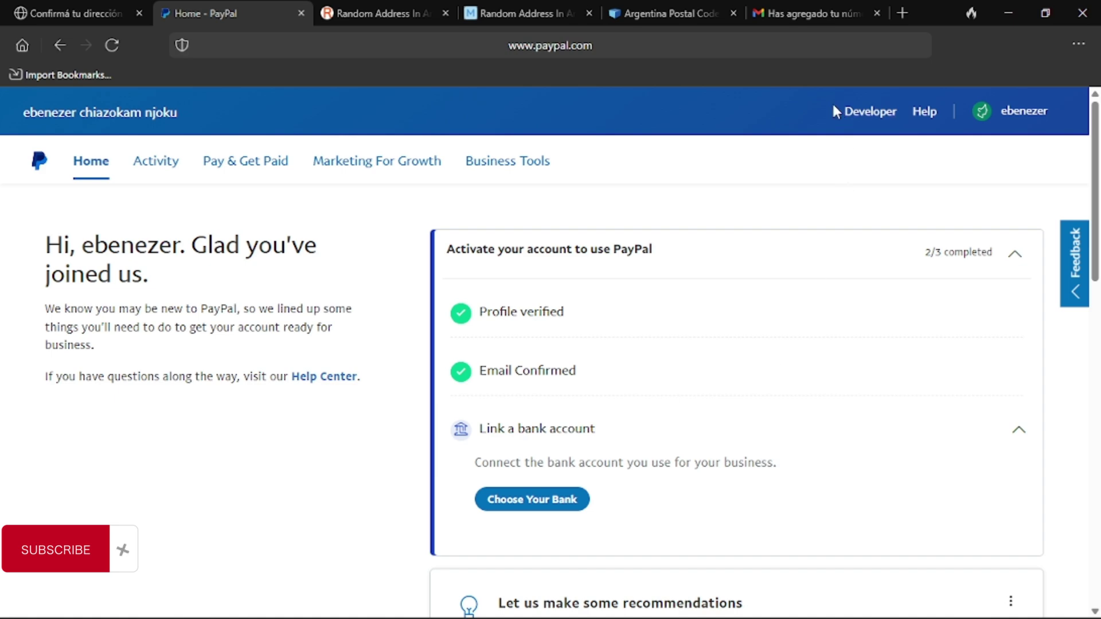
# - Switch to Gmail and read PayPal's e-mail about the added phone number
pyautogui.click(765, 9)
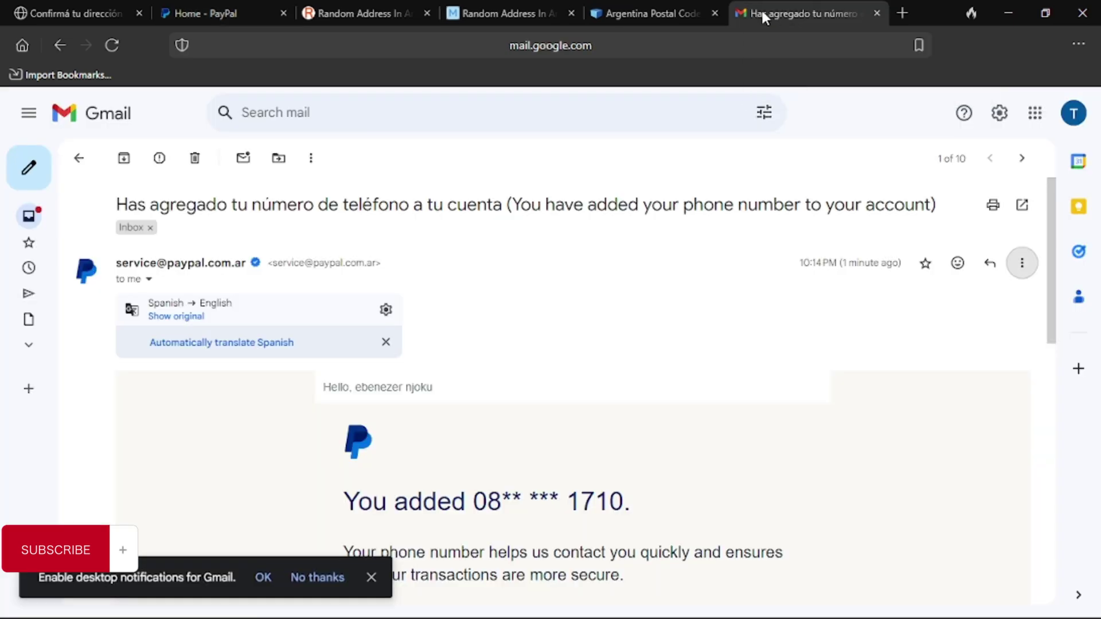
pyautogui.scroll(-3, 669, 509)
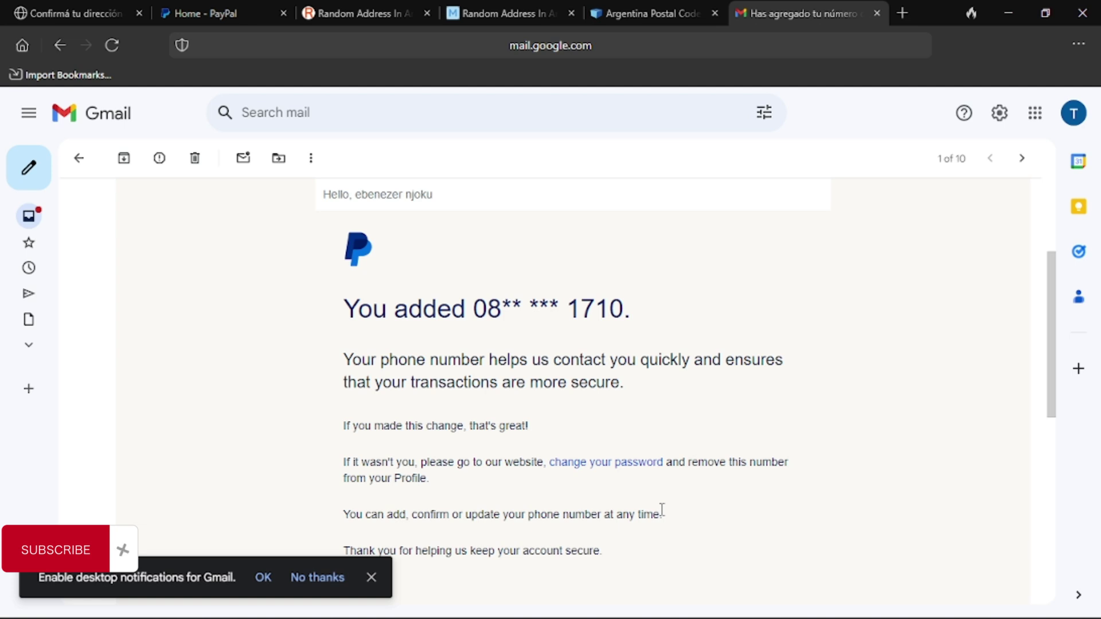
# - Switch back to PayPal and open the form for linking a bank account
pyautogui.click(193, 10)
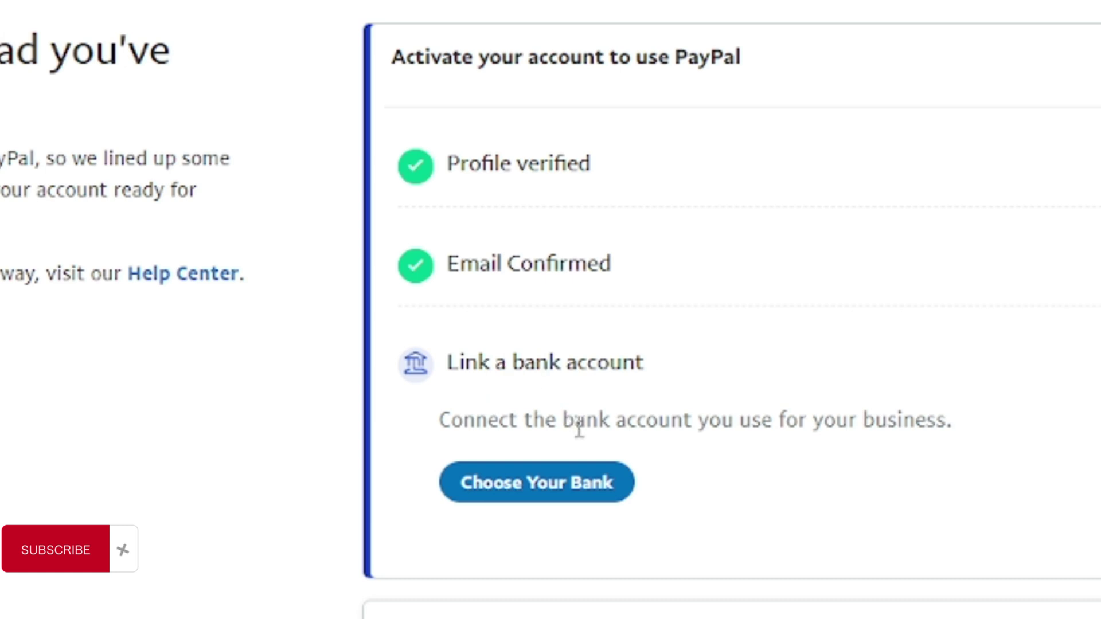
pyautogui.scroll(-2, 551, 453)
pyautogui.click(520, 363)
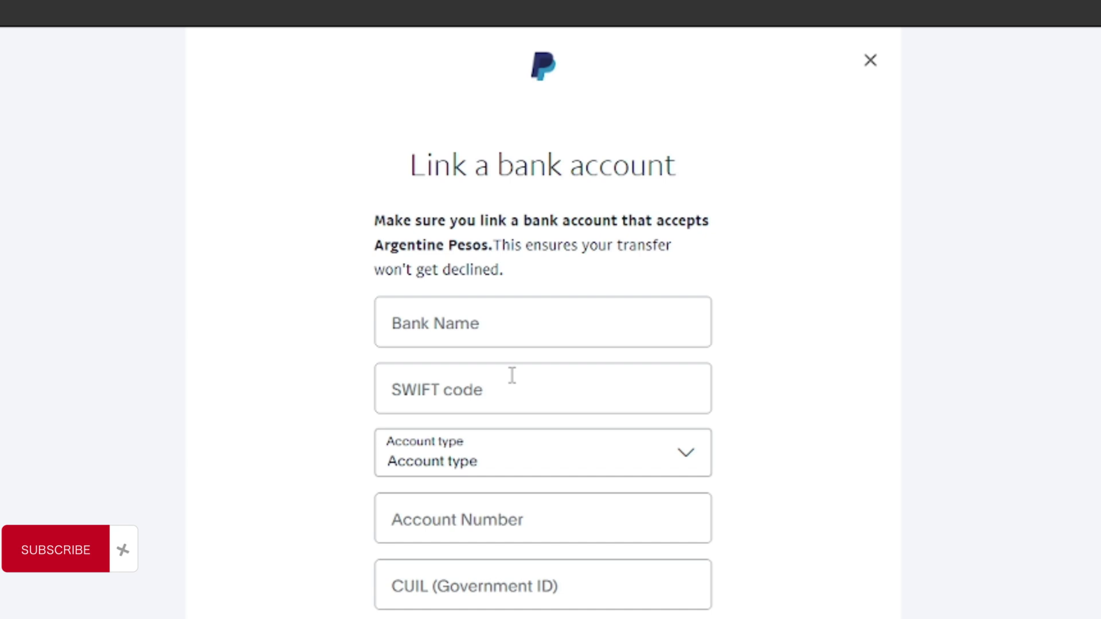
# - Review the Argentine bank account form and switch to the form for linking a U.S. bank account instead
pyautogui.scroll(-10, 512, 376)
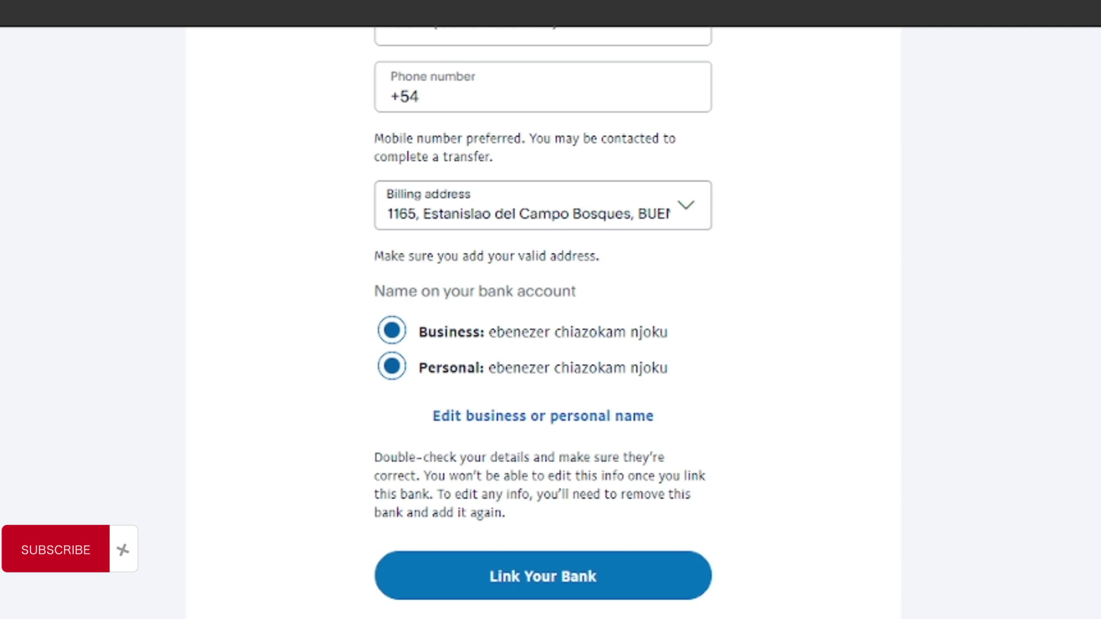
pyautogui.scroll(10, 533, 594)
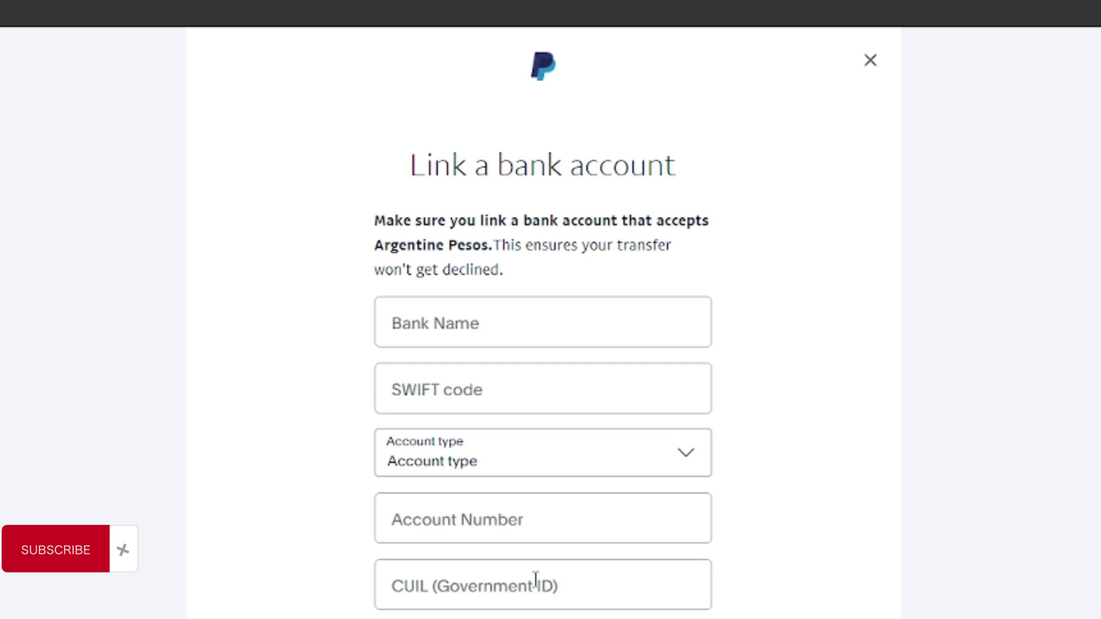
pyautogui.scroll(-10, 542, 583)
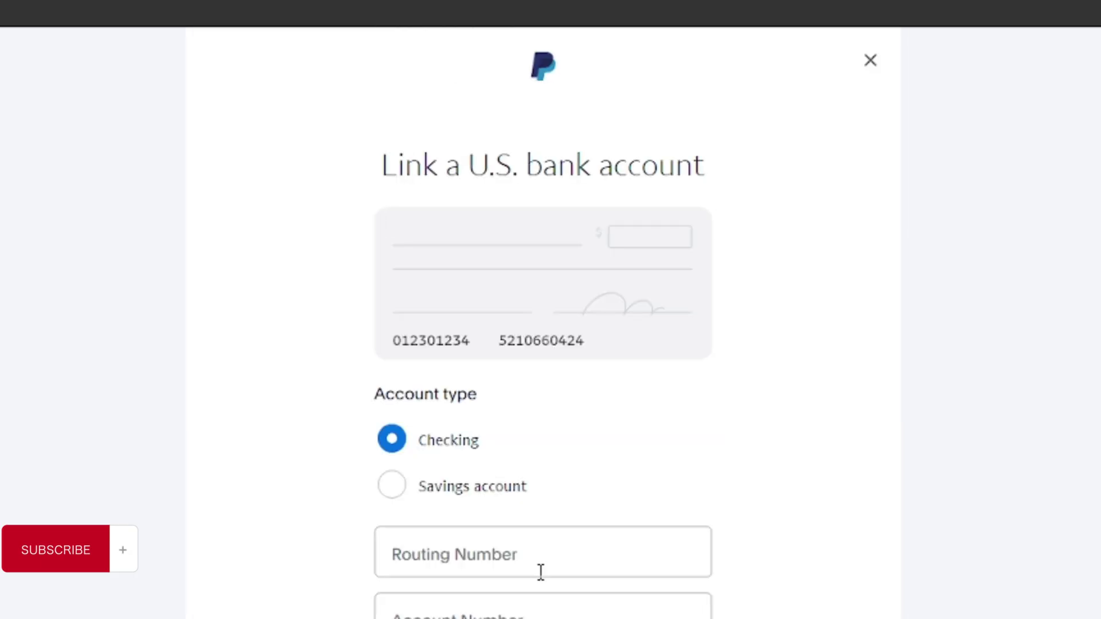
pyautogui.scroll(-2, 519, 521)
pyautogui.scroll(2, 516, 516)
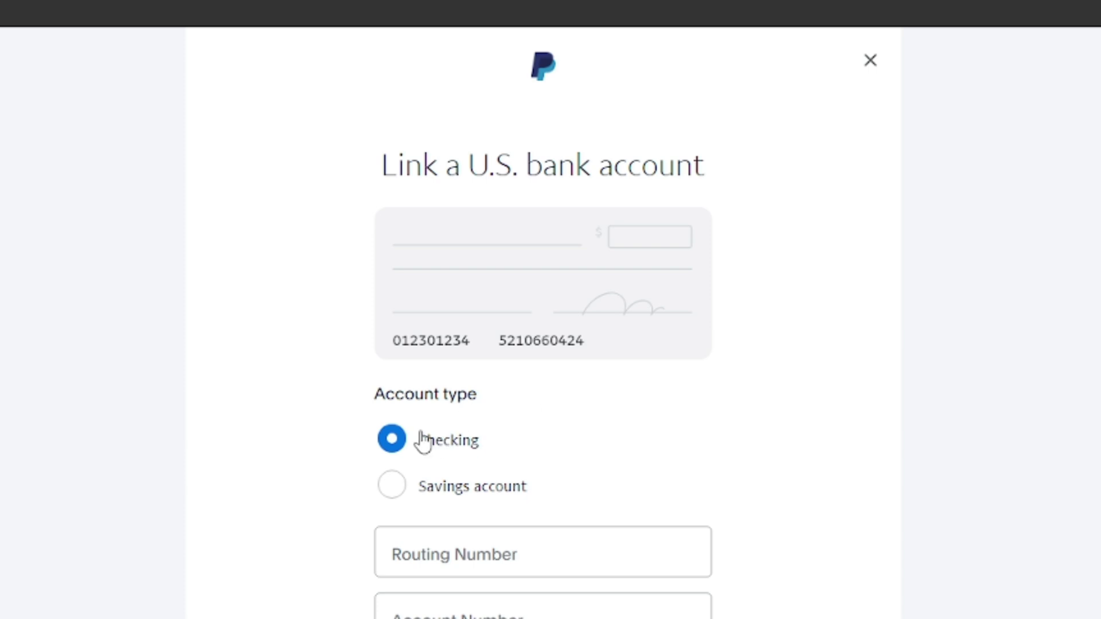
pyautogui.scroll(-2, 424, 442)
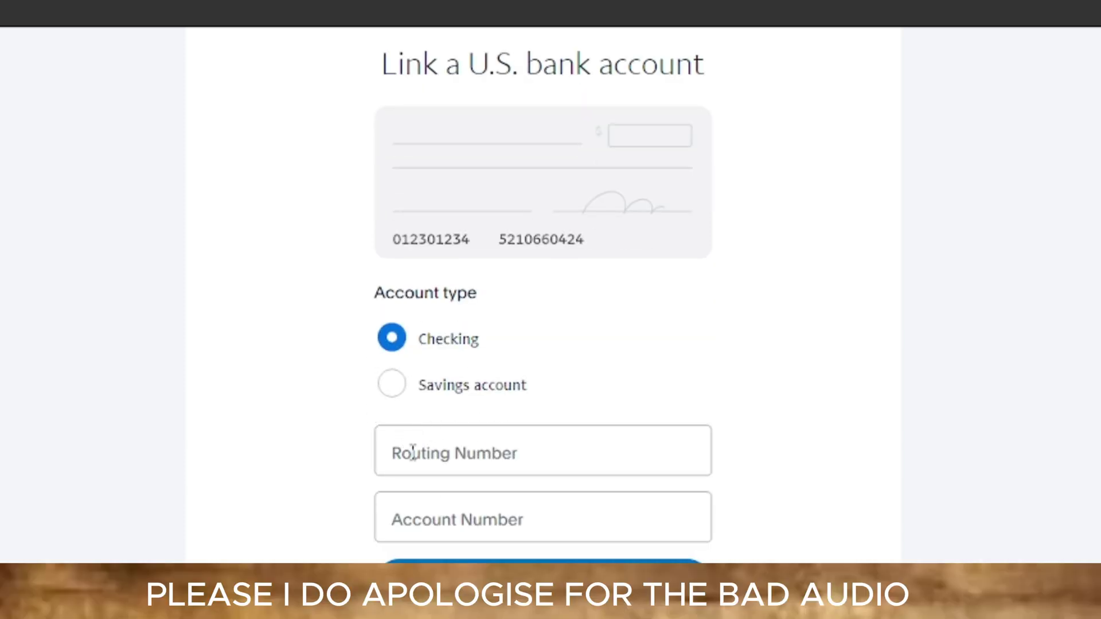
pyautogui.click(480, 444)
pyautogui.rightClick(475, 444)
pyautogui.click(531, 532)
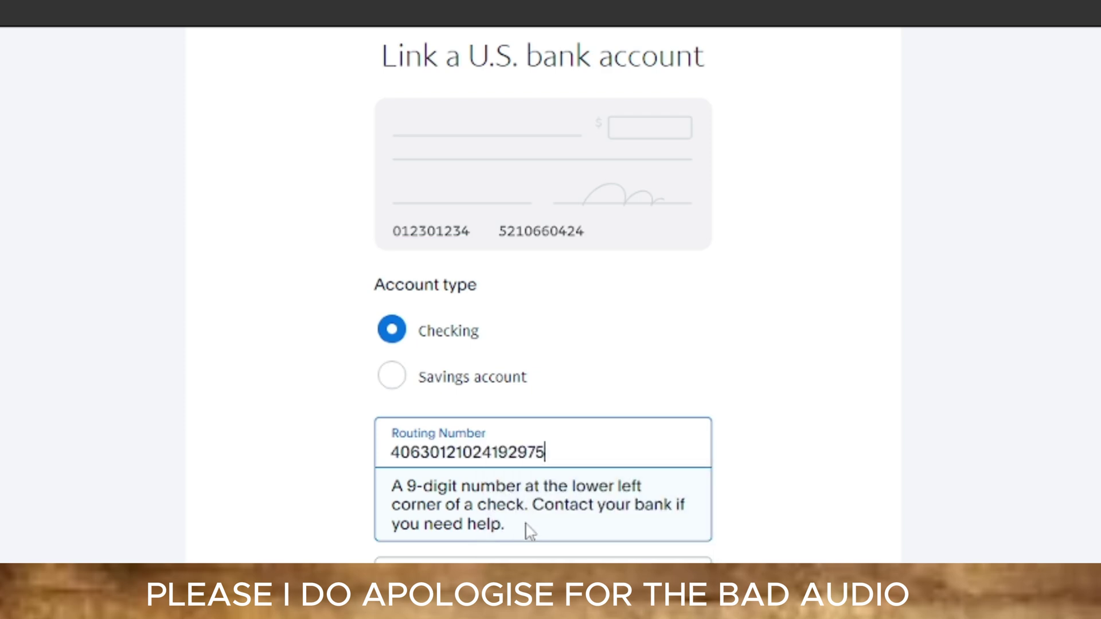
# - Paste the copied bank account number into the Account Number field of the U.S. bank form
pyautogui.click(462, 559)
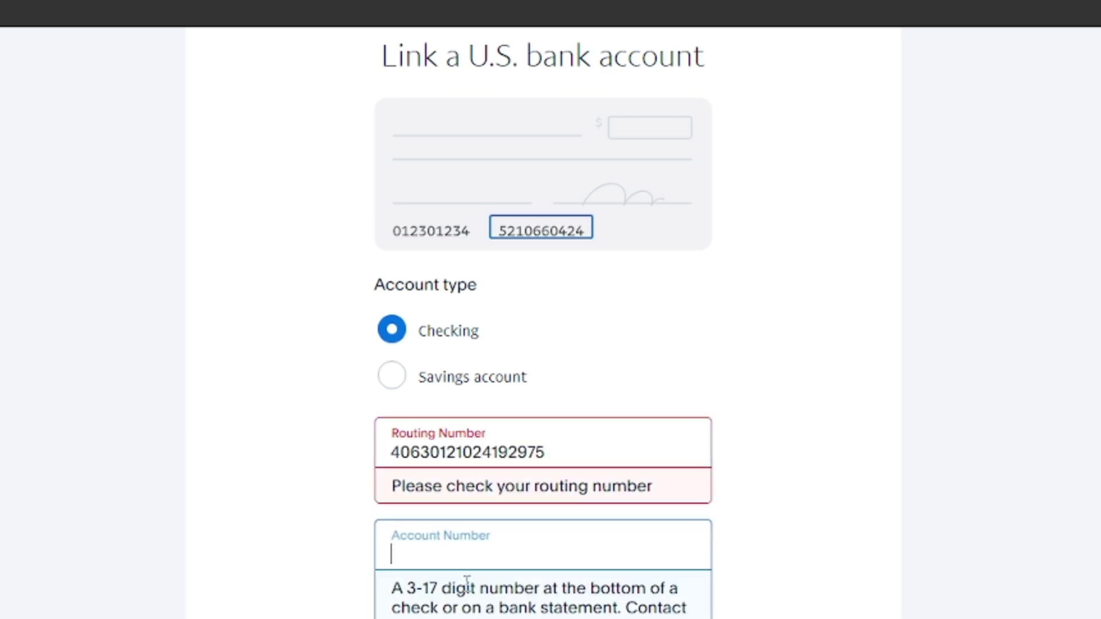
pyautogui.rightClick(461, 561)
pyautogui.click(484, 396)
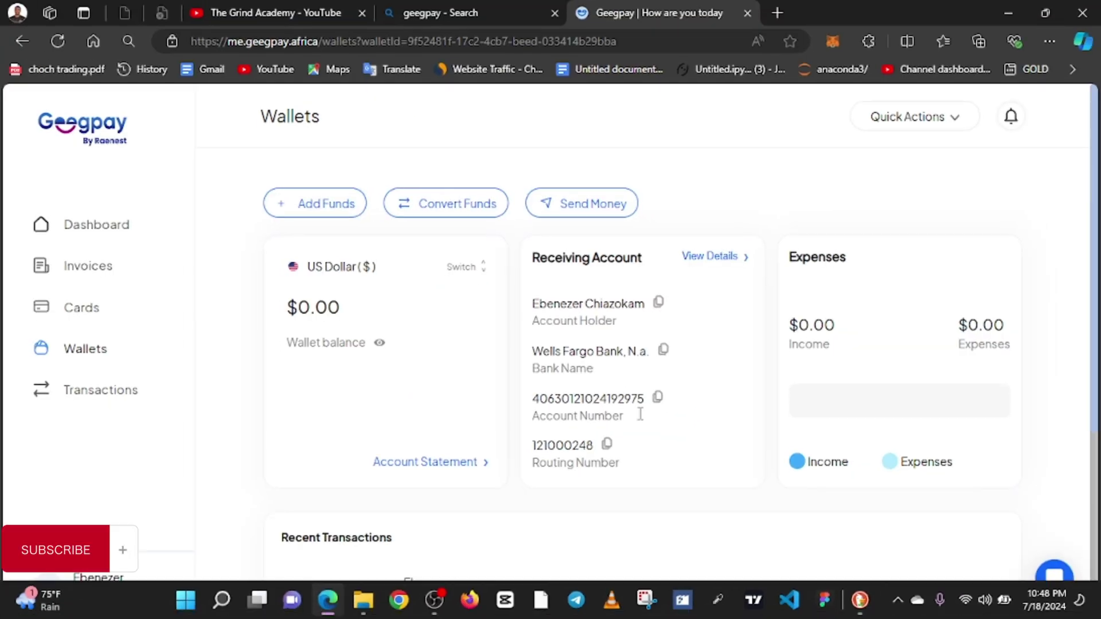
# - Copy the routing number from the Geegpay US Dollar wallet and replace the Routing Number in PayPal's bank form with it
pyautogui.click(609, 447)
pyautogui.moveTo(390, 596)
pyautogui.click(859, 600)
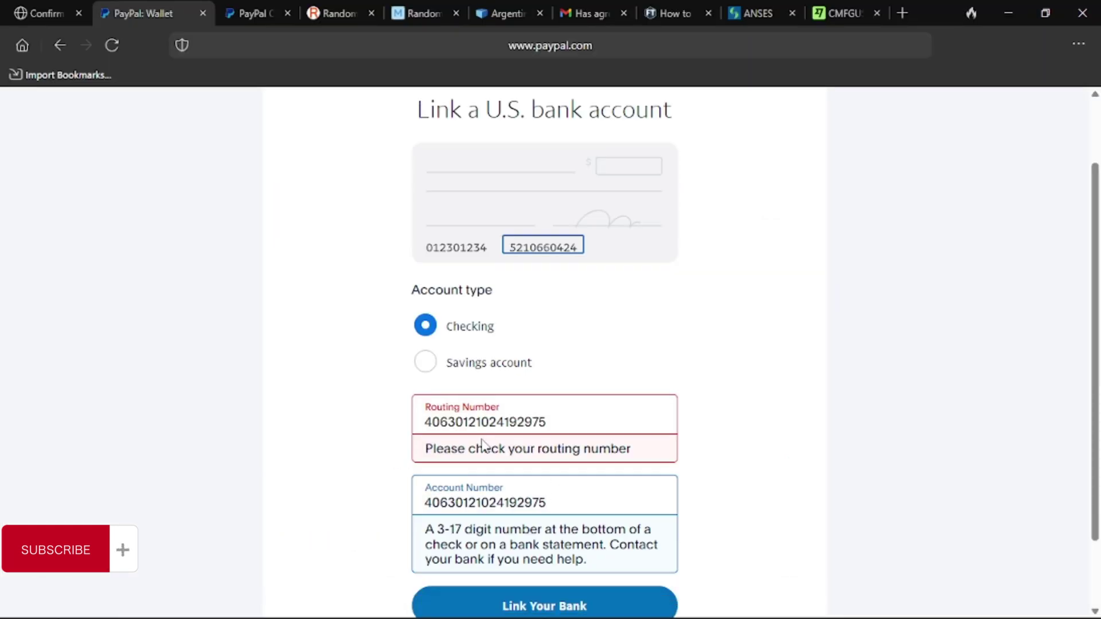
pyautogui.doubleClick(477, 423)
pyautogui.rightClick(476, 422)
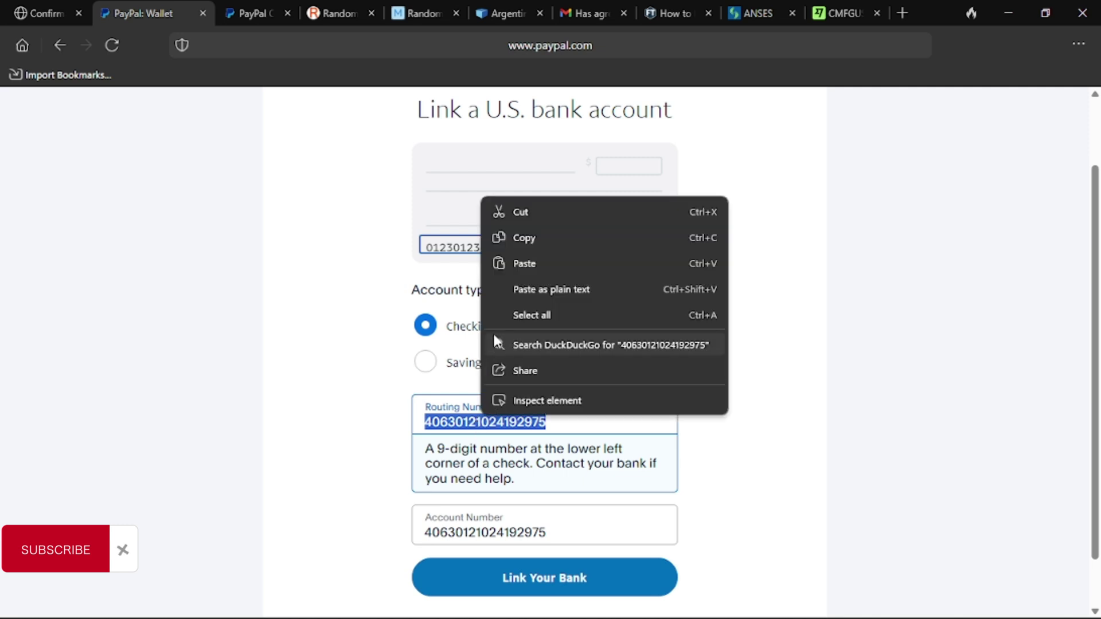
pyautogui.click(523, 263)
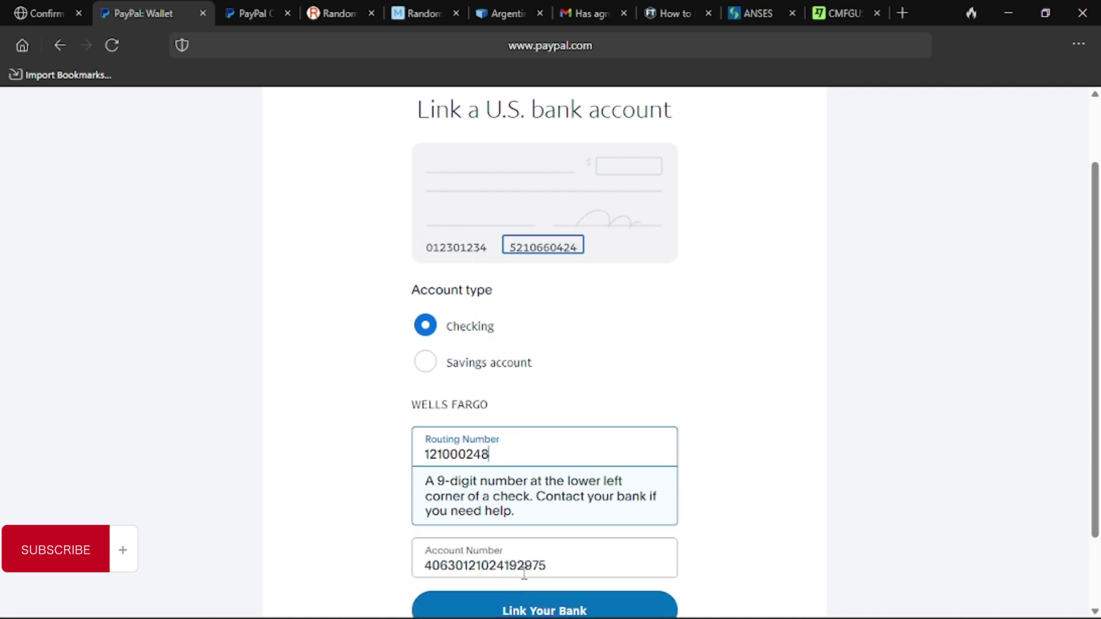
# - Try to link the Wells Fargo checking account with the entered routing and account numbers, and review the form
pyautogui.scroll(-2, 523, 559)
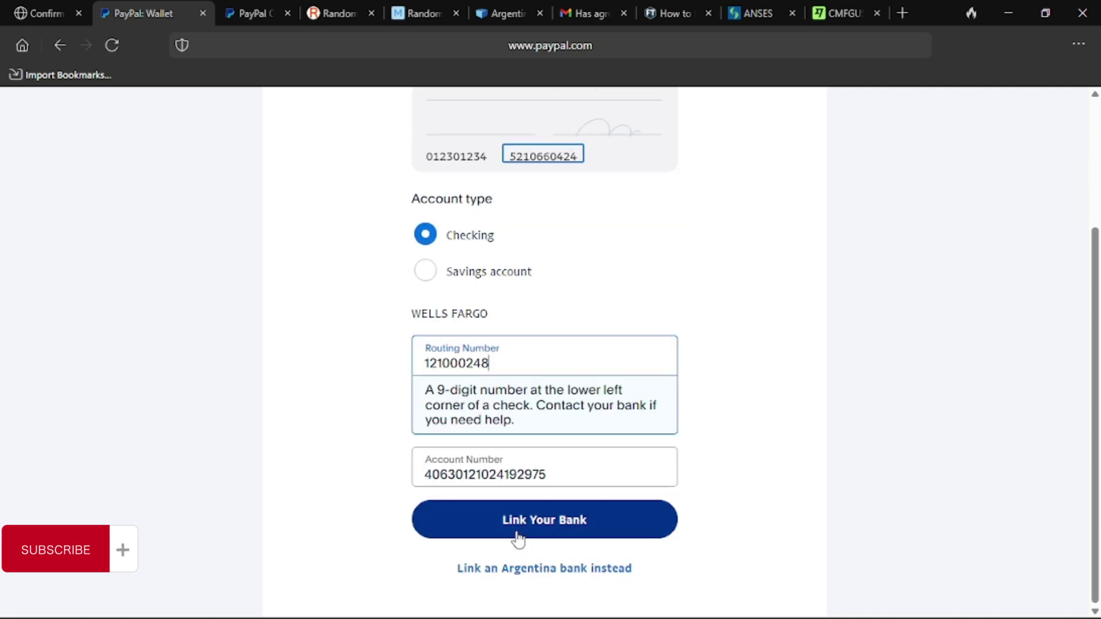
pyautogui.click(518, 536)
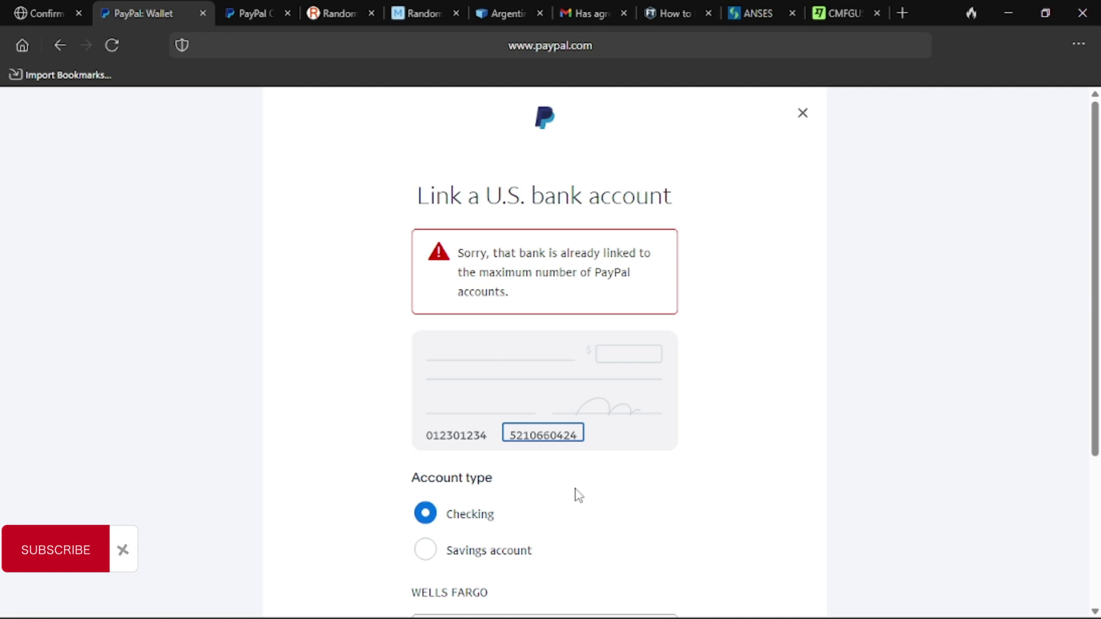
pyautogui.scroll(-3, 578, 494)
pyautogui.scroll(3, 578, 495)
pyautogui.scroll(-3, 558, 522)
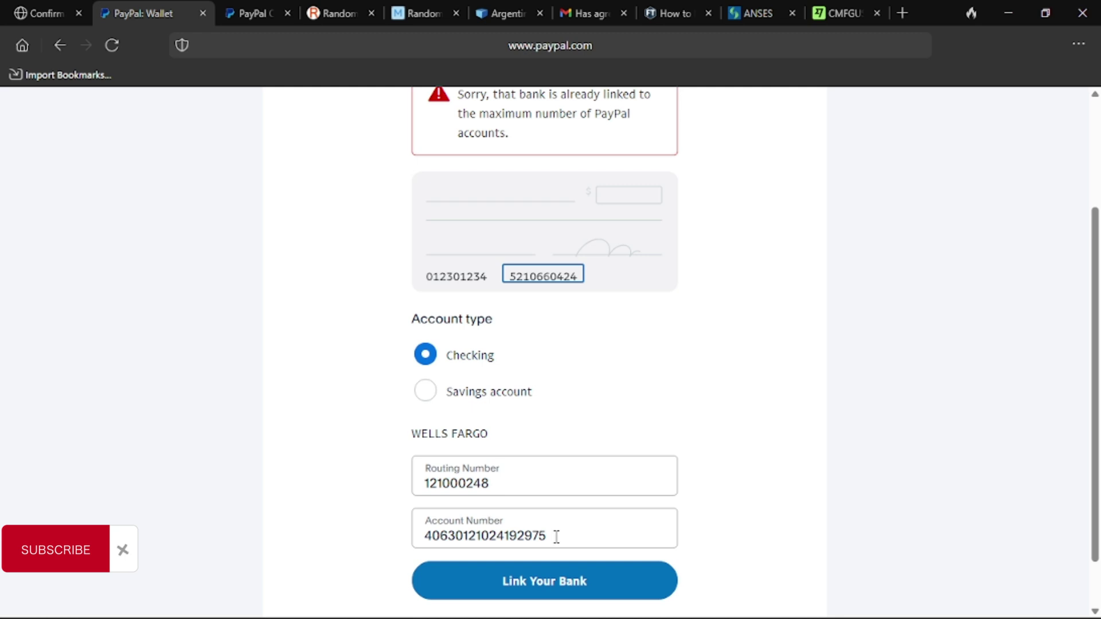